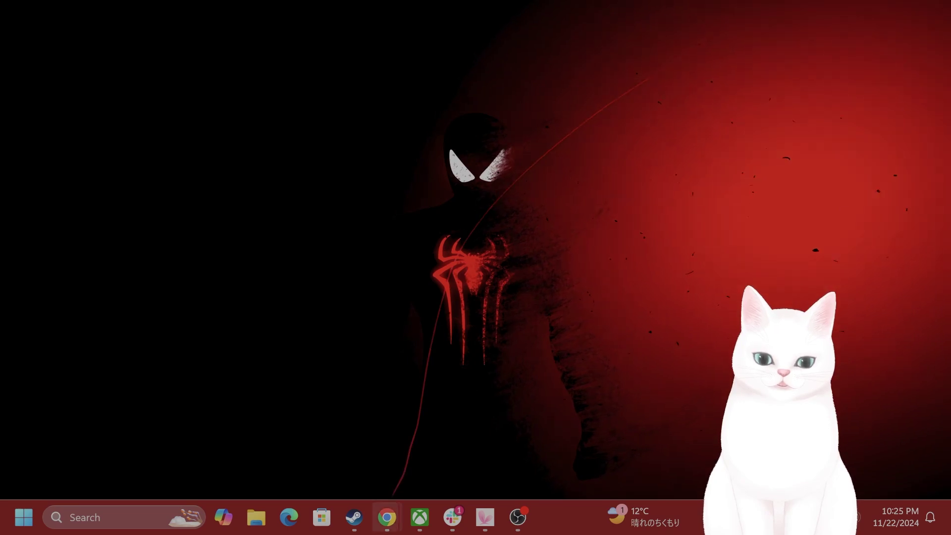
- Open the "How to fix STALKER 2" guide and read its instructions on downloading GPU drivers and Display Driver Uninstaller
mouse_move(387, 517)
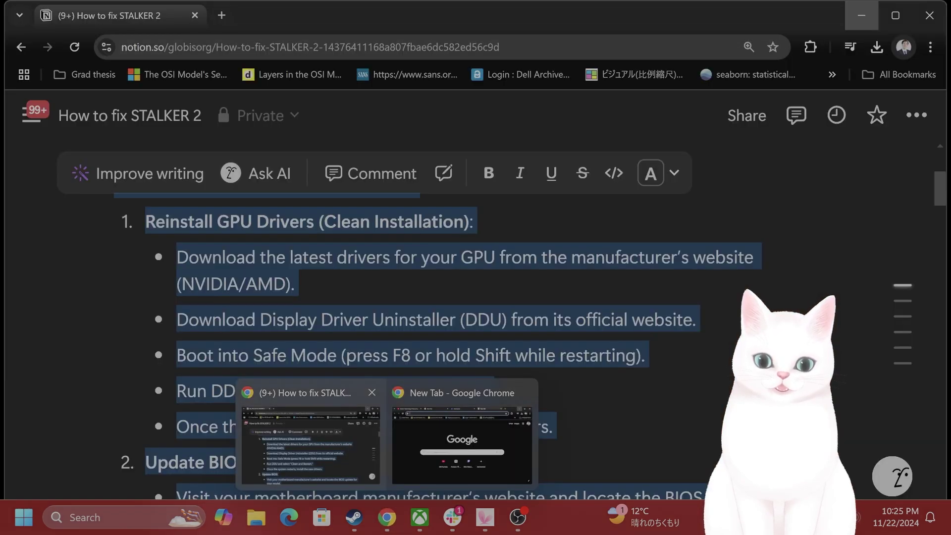
click(311, 440)
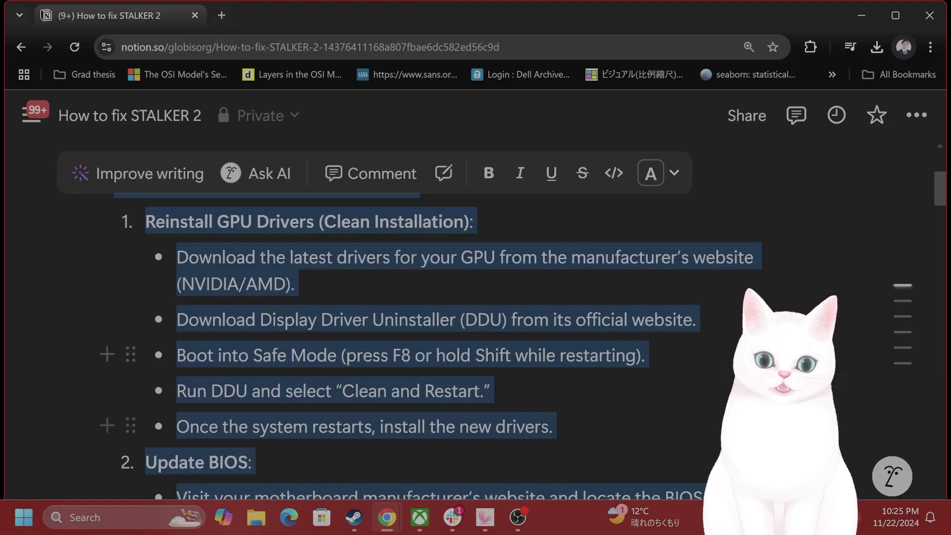
click(431, 319)
scroll(431, 320, up, 3)
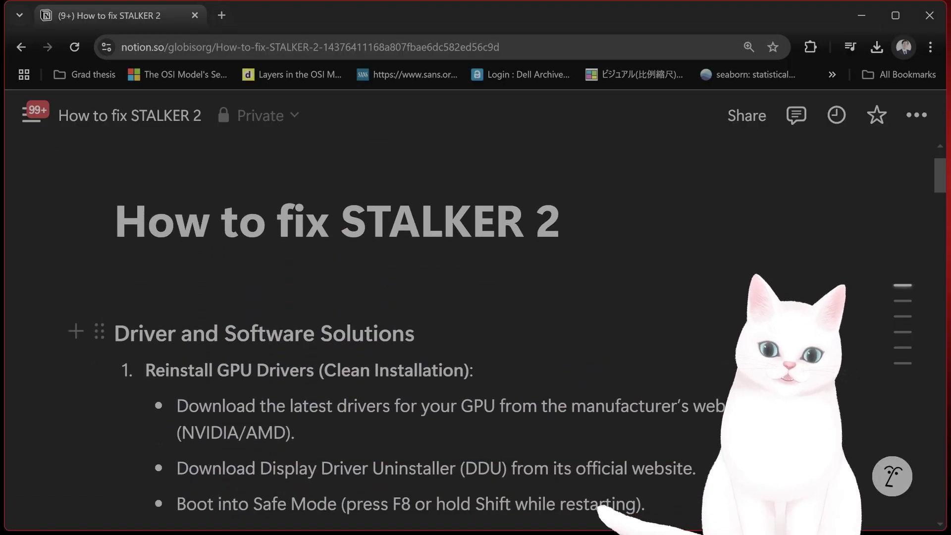
scroll(426, 321, down, 2)
scroll(426, 322, down, 1)
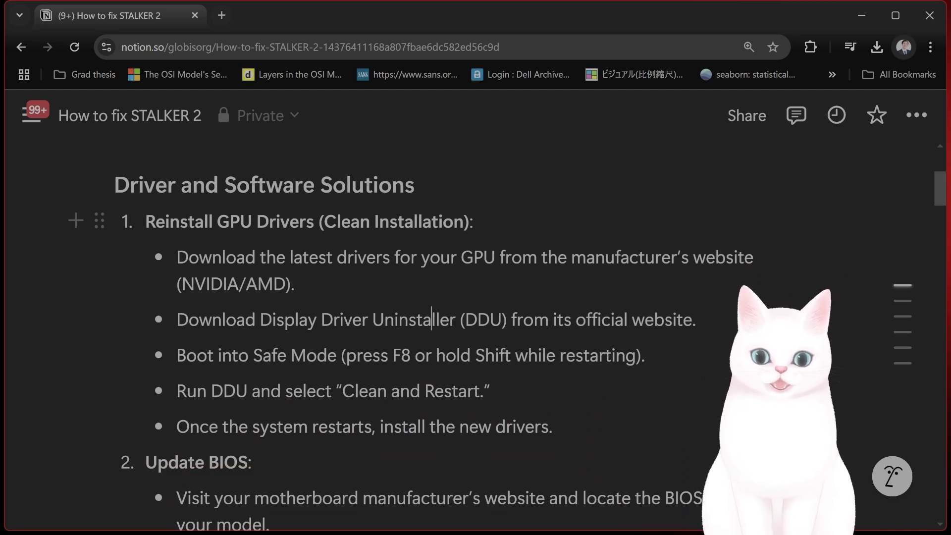
drag(177, 257, 295, 283)
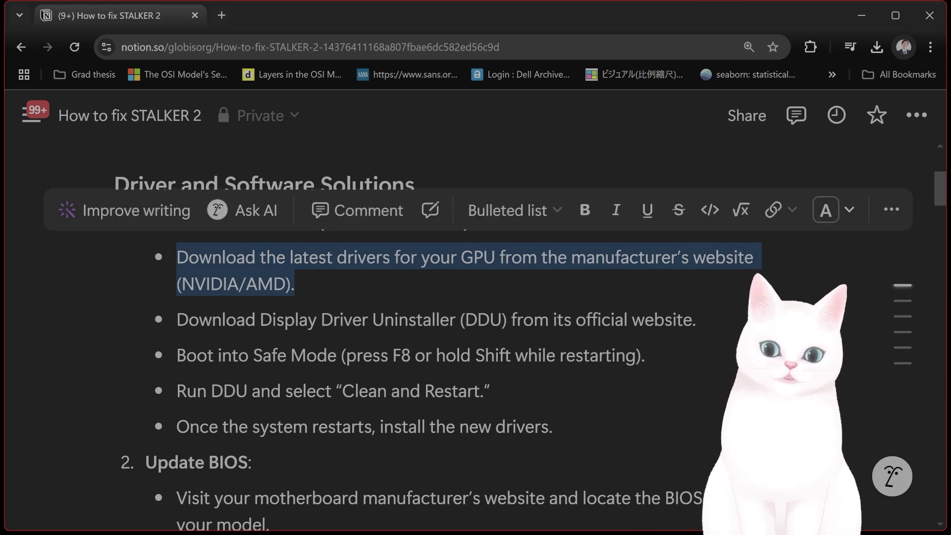
click(223, 319)
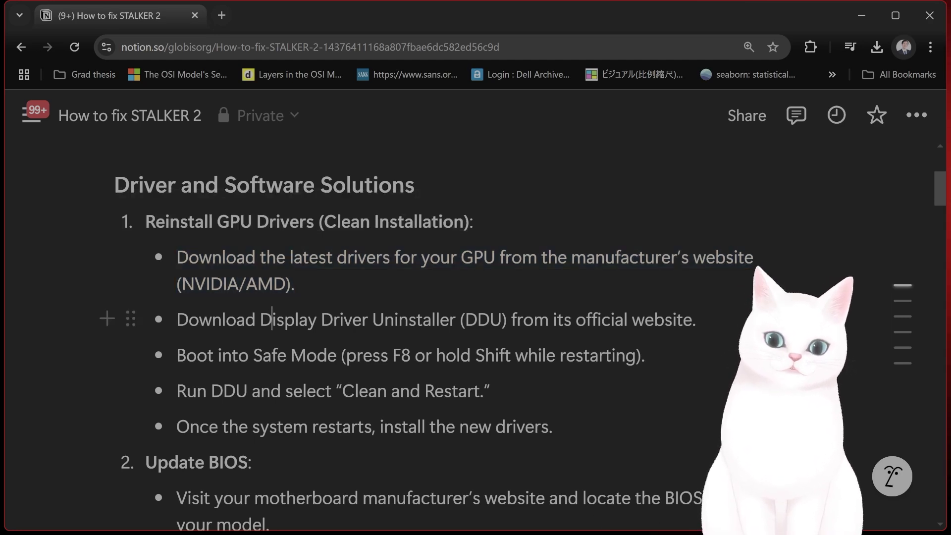
- Search the web for DDU in a new tab and open the guru3d.com Display Driver Uninstaller download page
key(ctrl+t)
text(DDU)
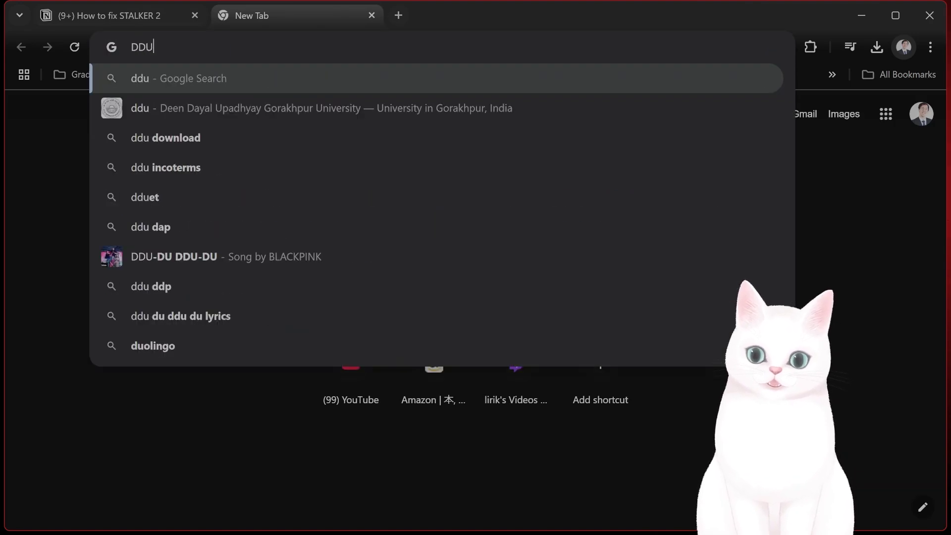
key(Return)
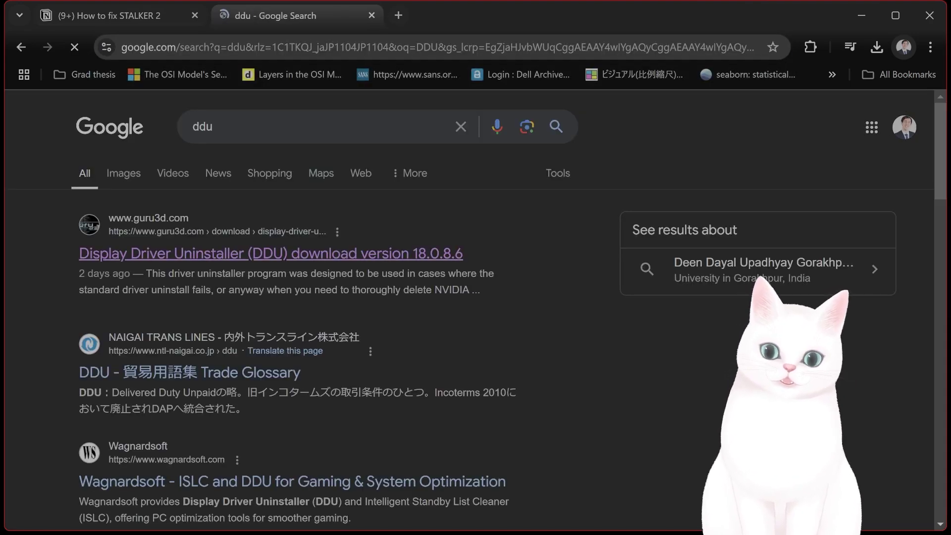
click(271, 253)
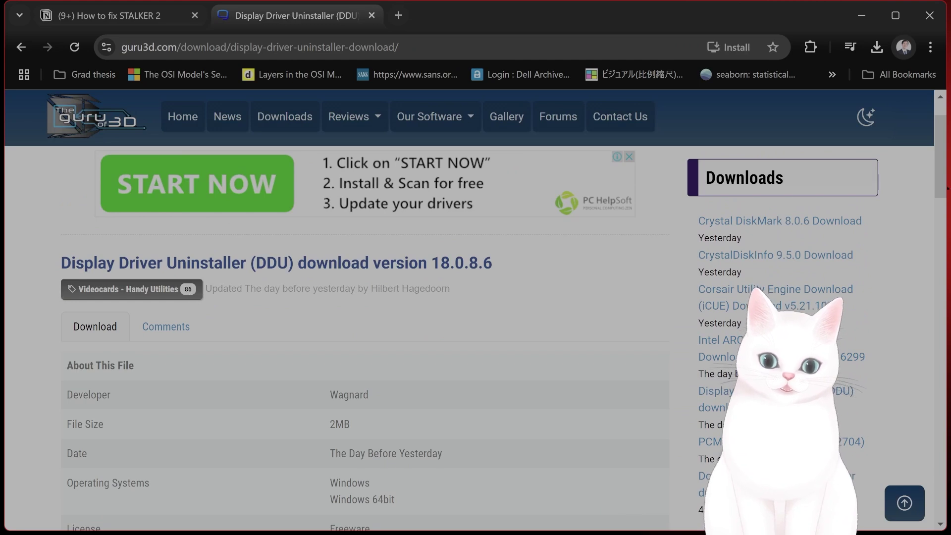
- Return to the guide and review the steps on Safe Mode, running DDU with "Clean and Restart" and installing new drivers
key(ctrl+shift+Tab)
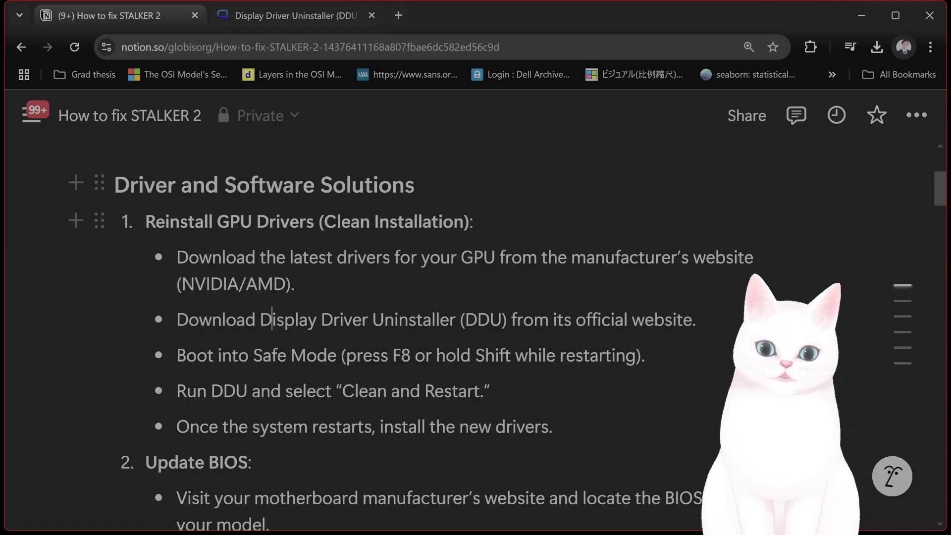
scroll(376, 322, down, 2)
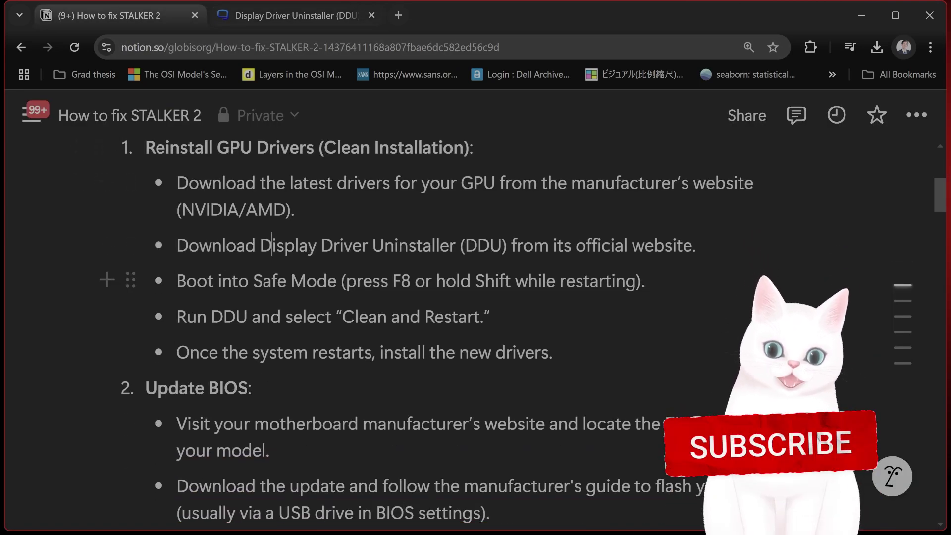
drag(177, 281, 625, 281)
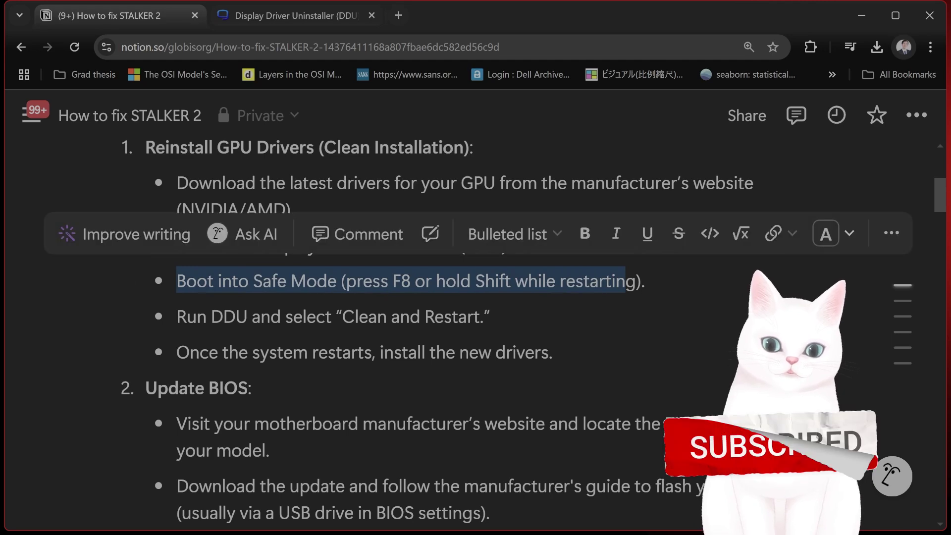
click(456, 281)
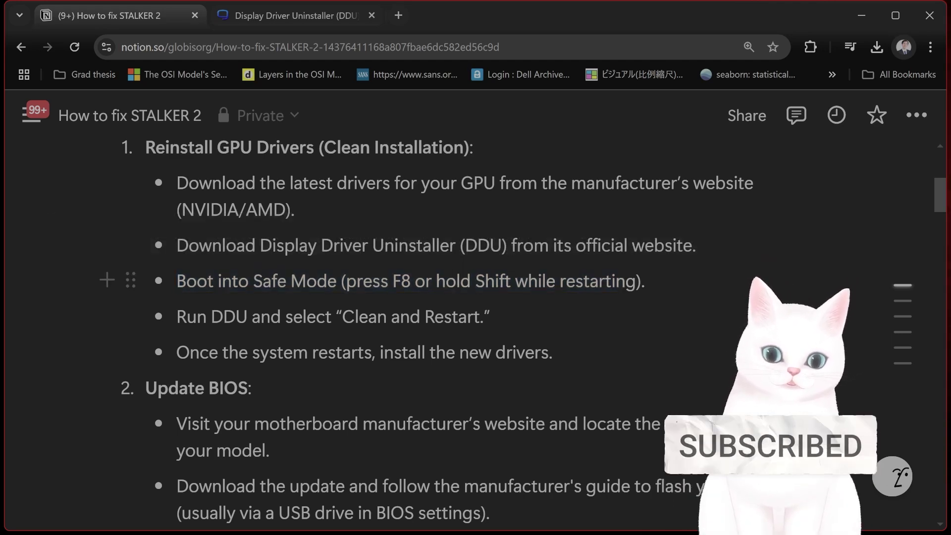
drag(187, 316, 479, 316)
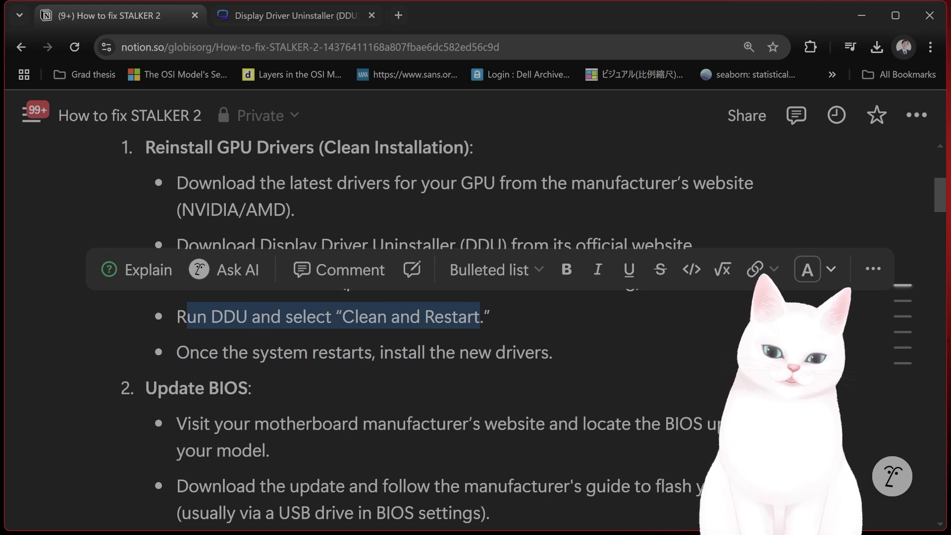
drag(190, 352, 548, 352)
scroll(495, 352, down, 3)
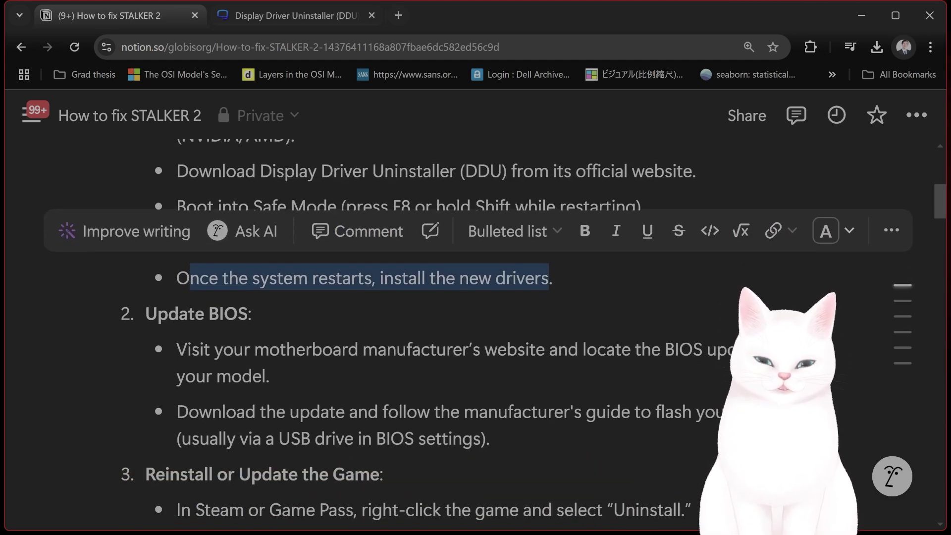
- Examine the guide's "Update BIOS" and "Reinstall or Update the Game" sections
scroll(495, 352, up, 2)
click(146, 313)
drag(146, 314, 251, 313)
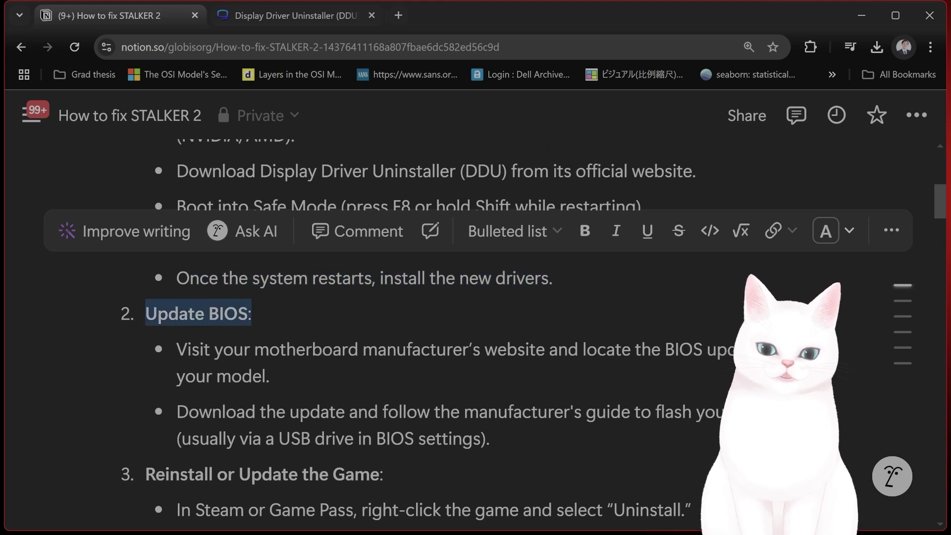
scroll(495, 347, down, 2)
drag(146, 399, 384, 400)
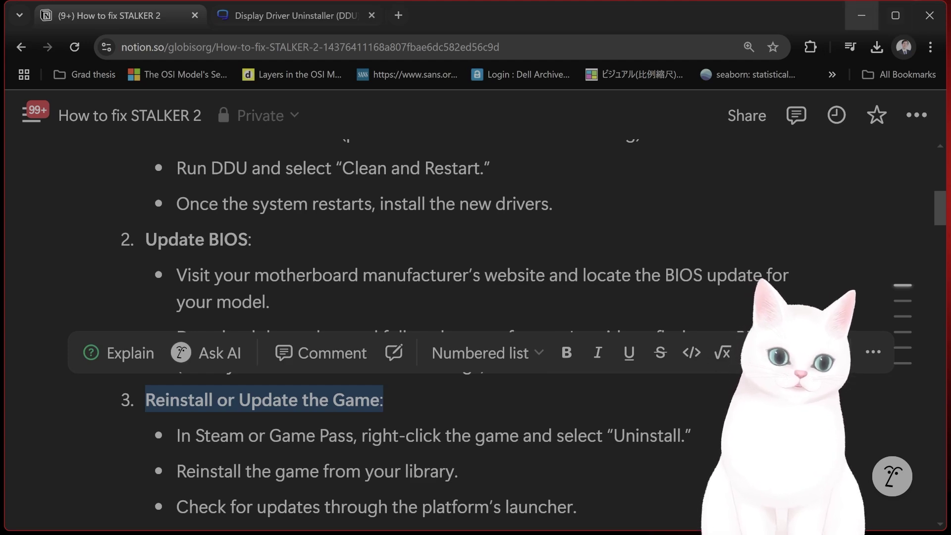
- Minimize the guide, switch to the Xbox app and launch S.T.A.L.K.E.R. 2: Heart of Chornobyl
click(861, 15)
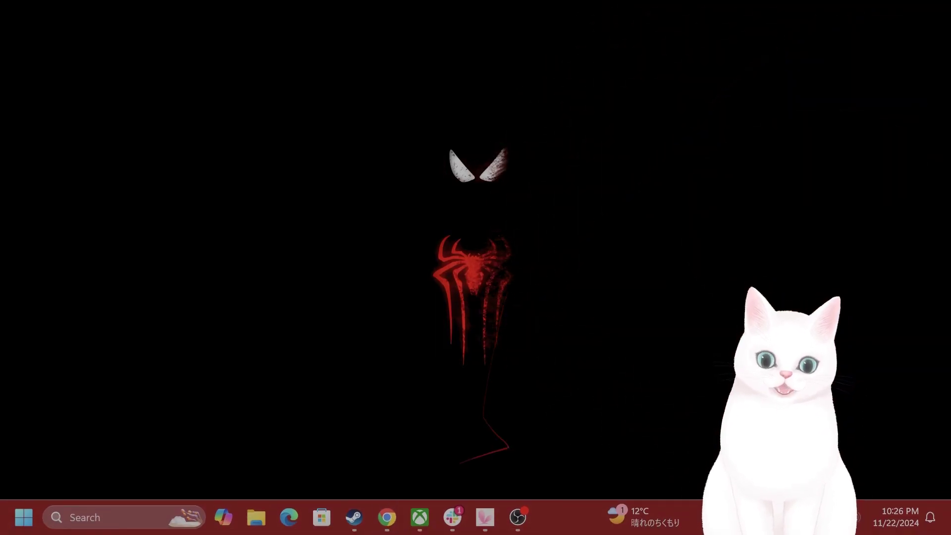
click(419, 517)
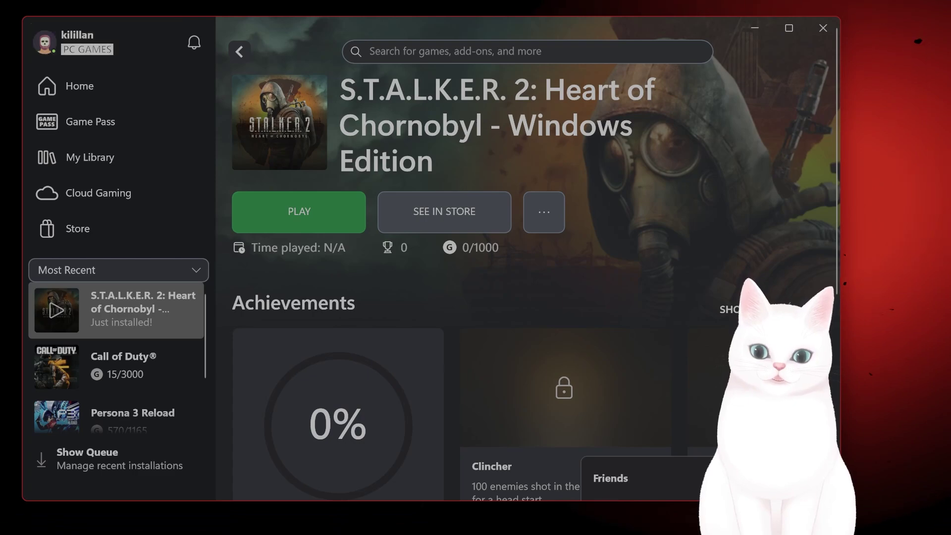
click(299, 211)
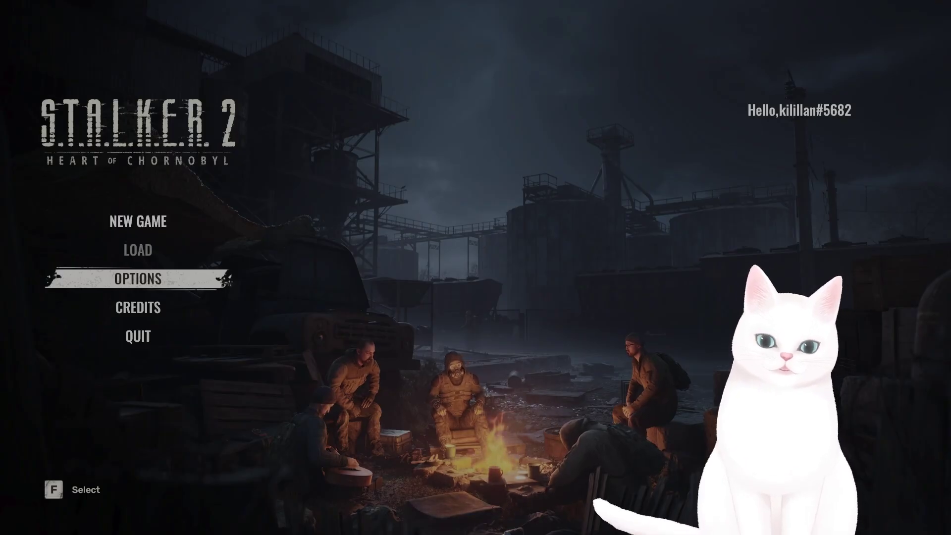
- Open the game's options from the main menu and go to the Graphics settings
key(Up)
key(Down)
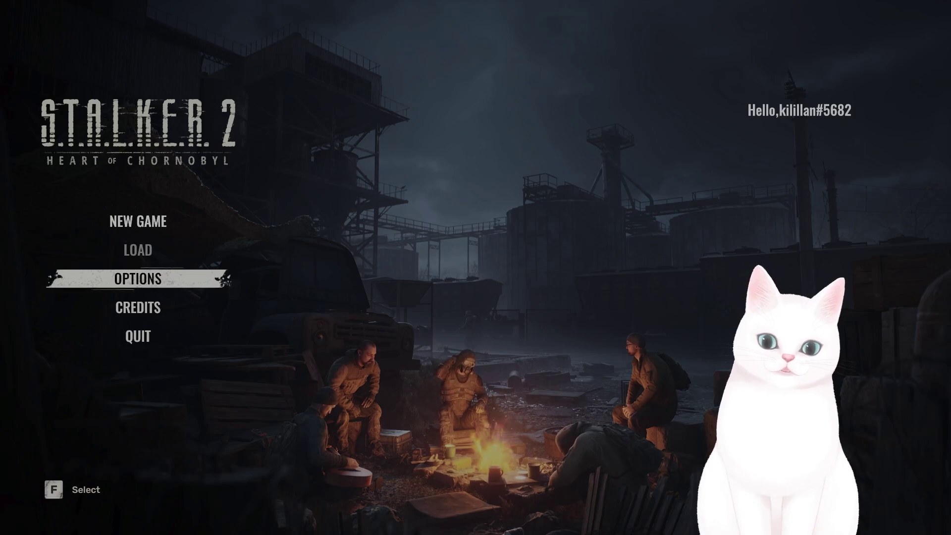
key(f)
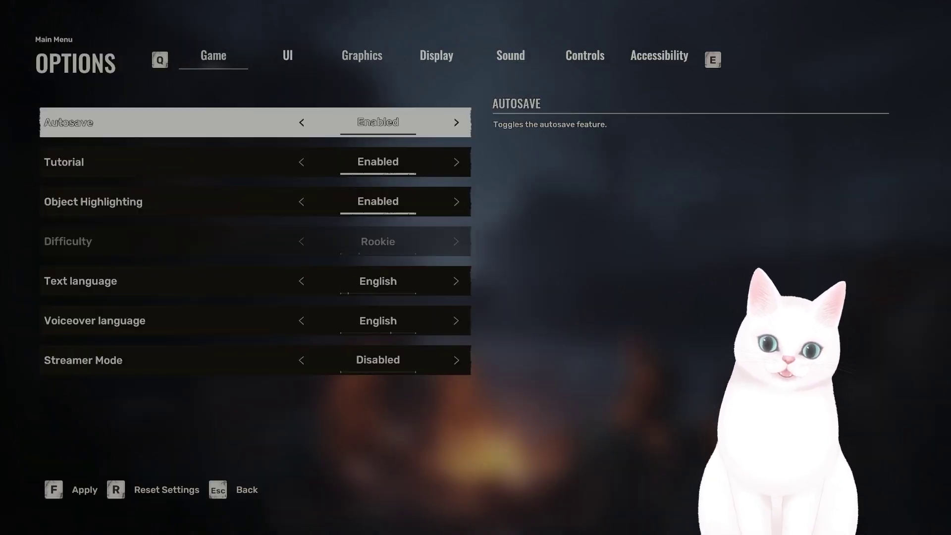
key(e)
key(e)
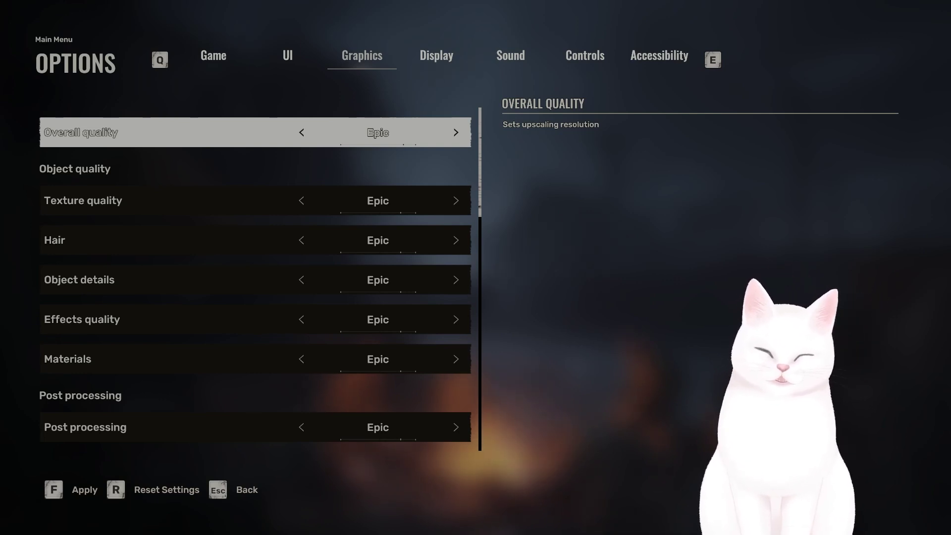
- Try the Performance and UltraPerformance upscaling qualities for DLSS under Performance boost, settling on Performance
key(Down)
key(Down)
key(Down)
key(Down)
key(Down)
key(Down)
key(Down)
key(Down)
key(Down)
key(Down)
key(Down)
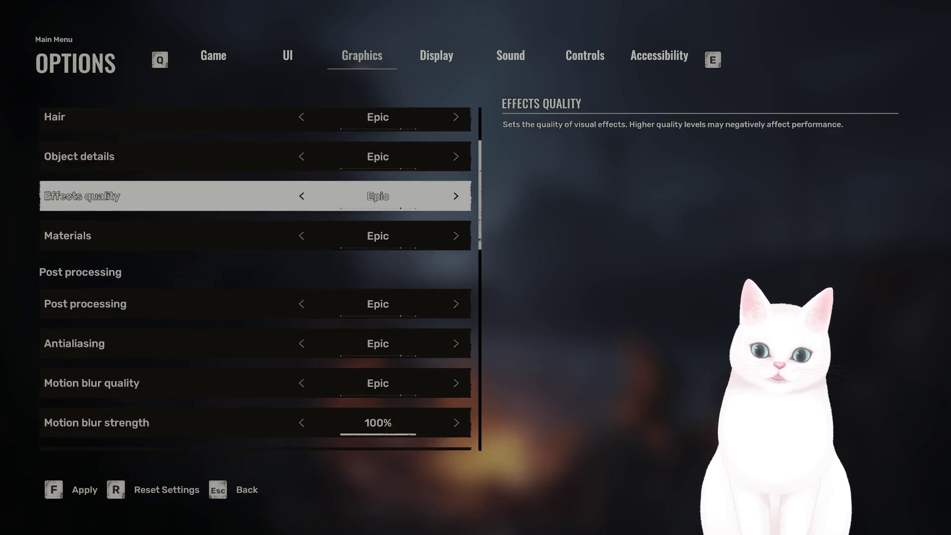
key(Down)
key(Down)
key(Down)
key(Down)
key(Down)
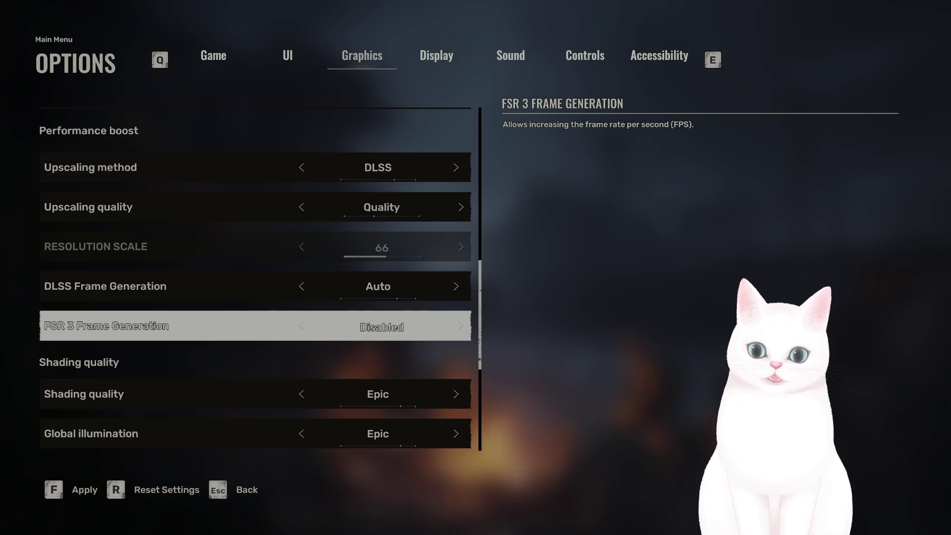
key(Up)
key(Up)
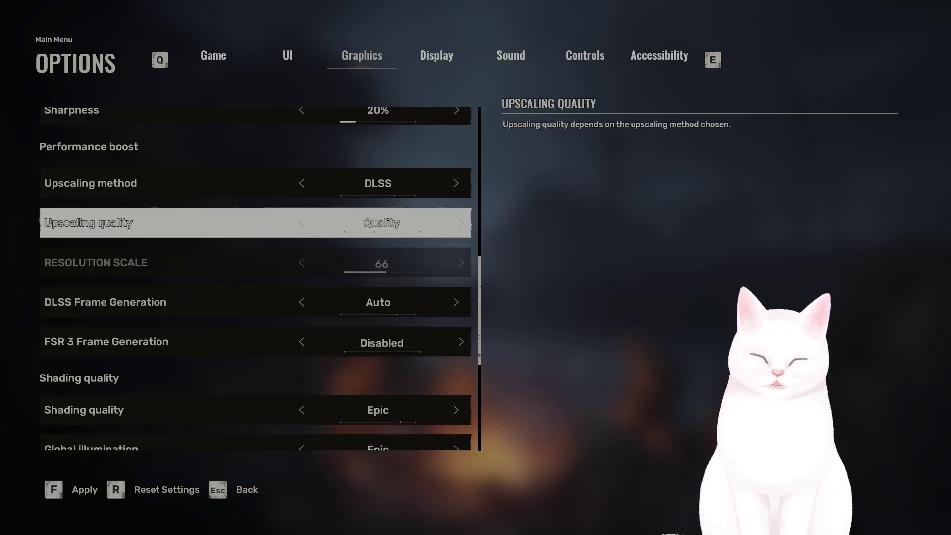
key(Left)
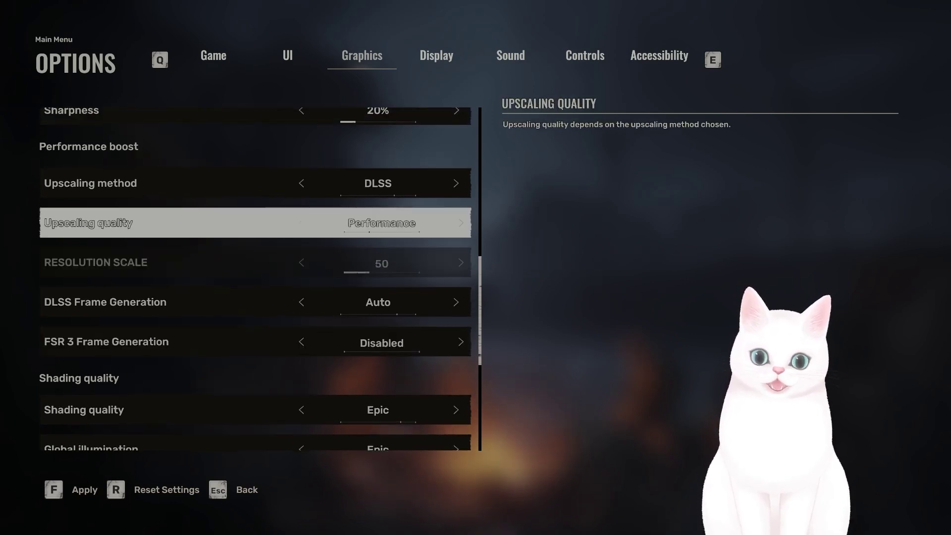
key(Left)
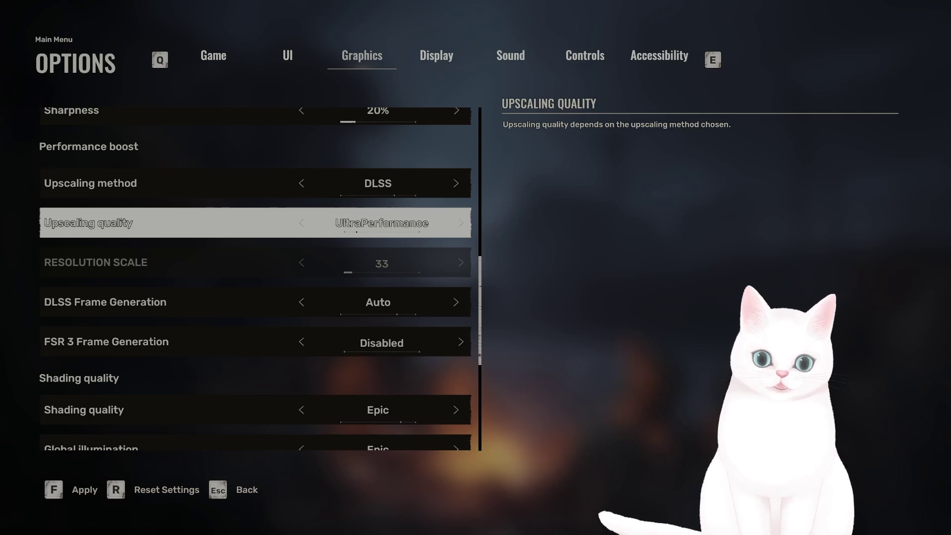
scroll(255, 278, up, 1)
key(Right)
- Try TSR as the upscaling method, set it to FSR, and leave the options with the changes saved
key(Up)
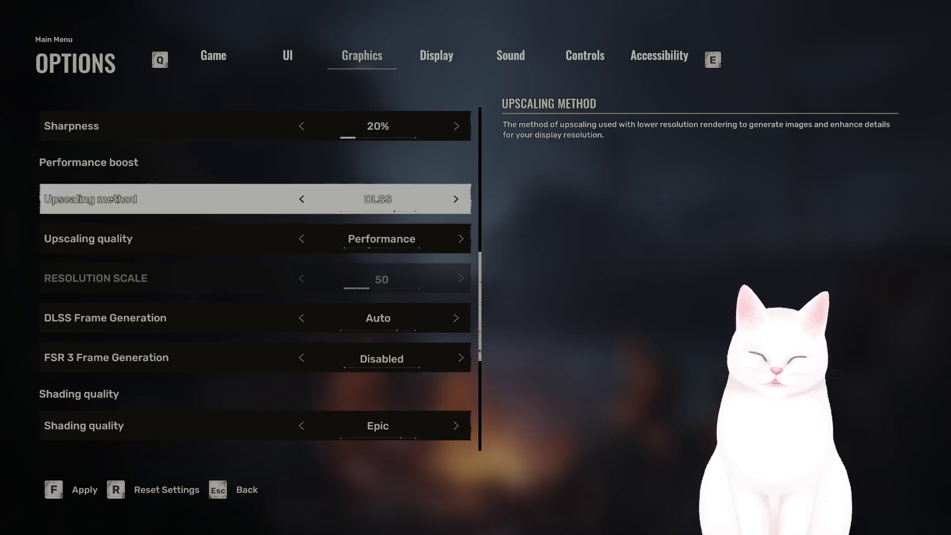
key(Left)
key(Left)
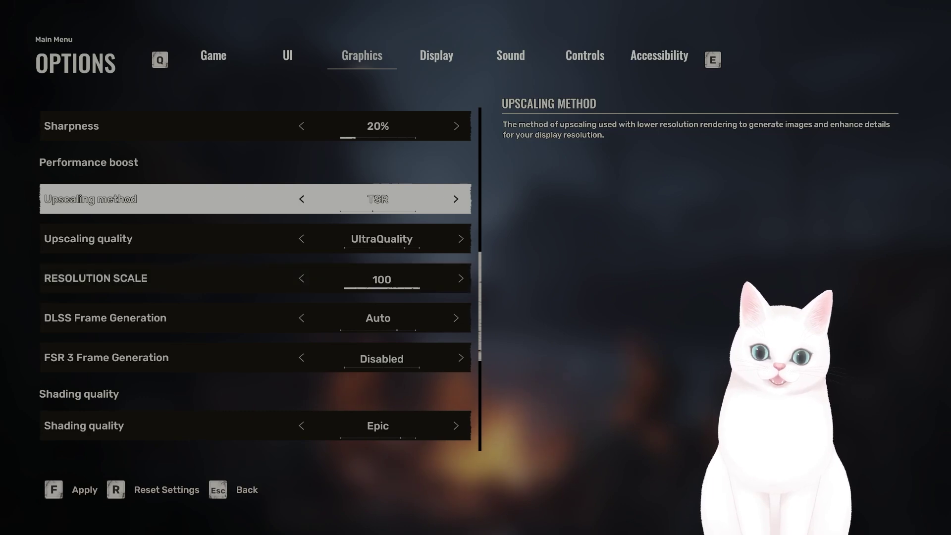
key(Right)
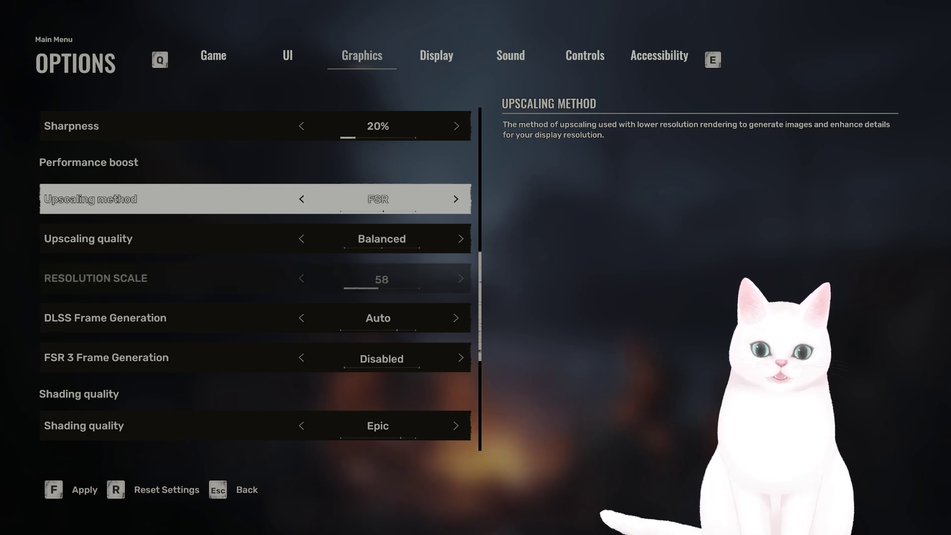
key(Right)
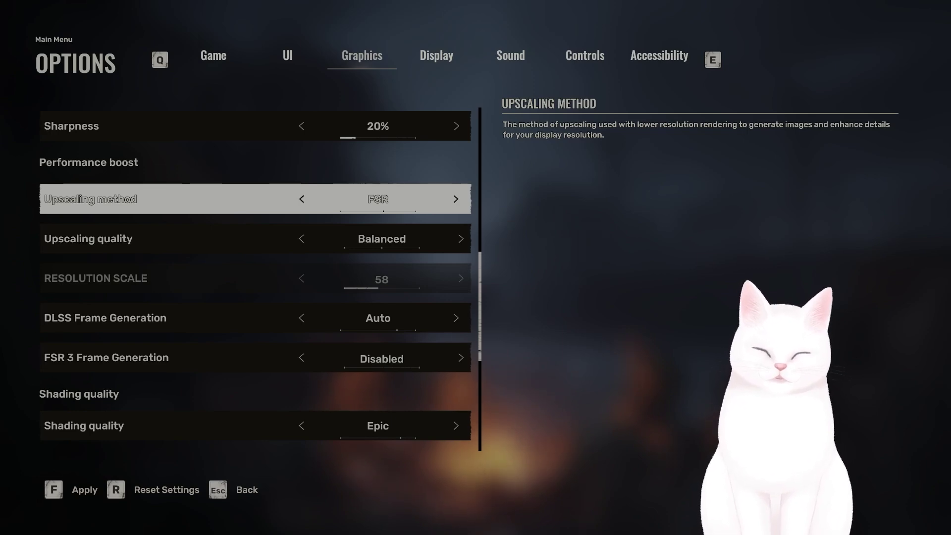
key(Escape)
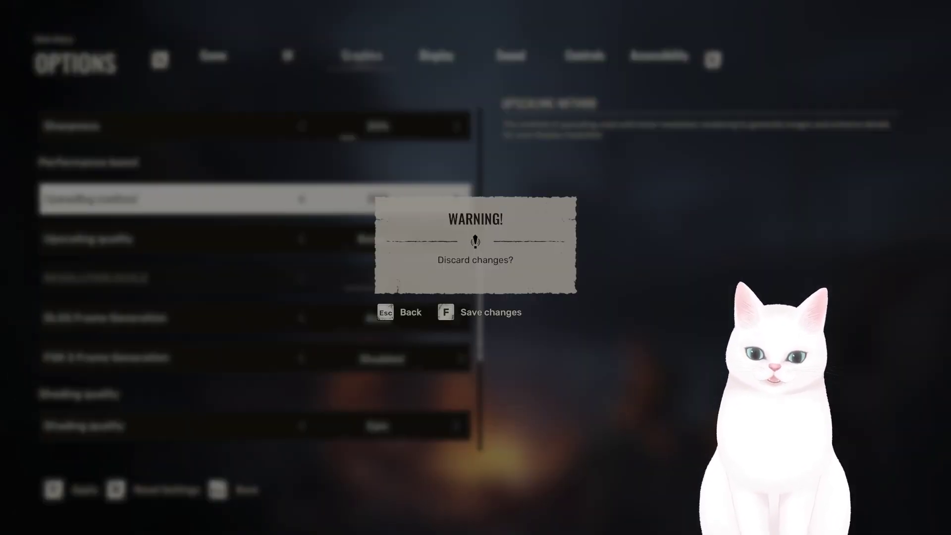
key(f)
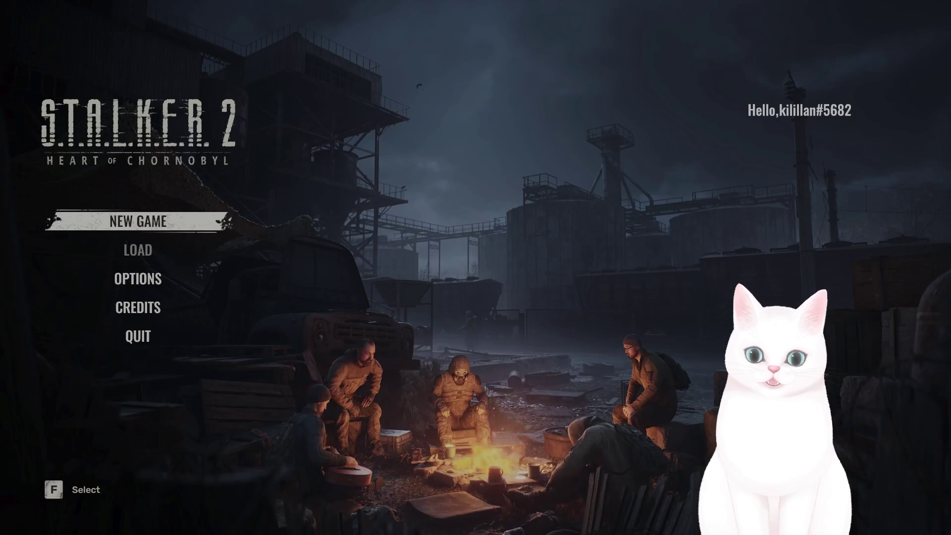
- Quit the game from its main menu and return to the Xbox app
key(Up)
key(f)
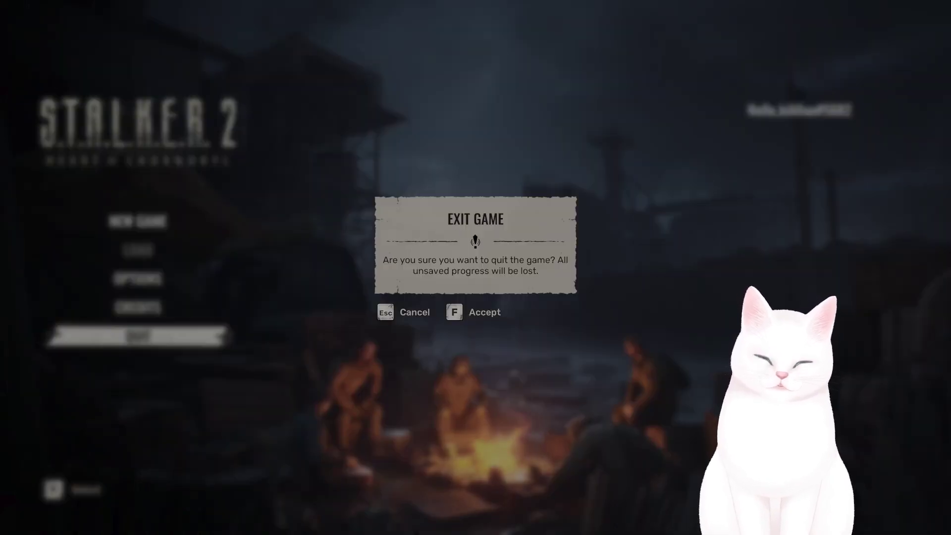
key(Escape)
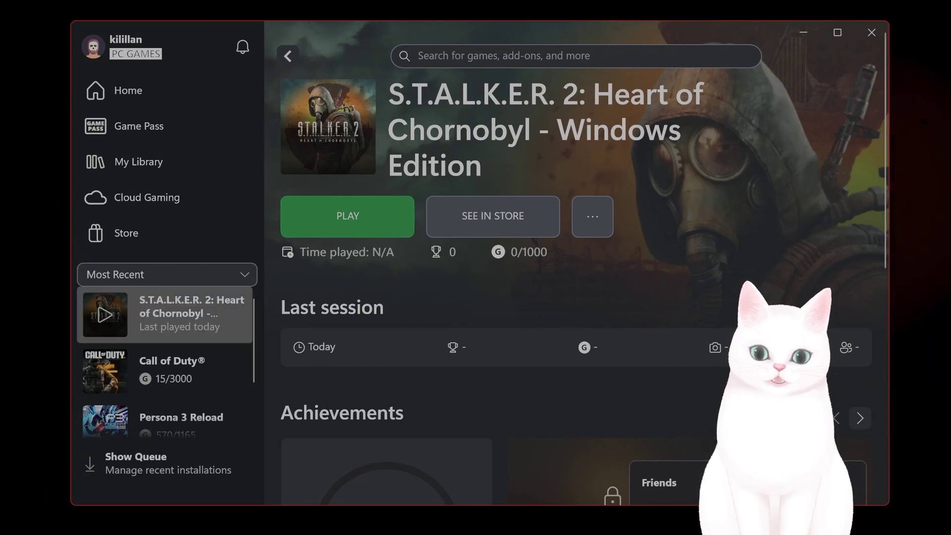
- Open the file management options for S.T.A.L.K.E.R. 2 and browse its installation to the Content folder
right_click(128, 310)
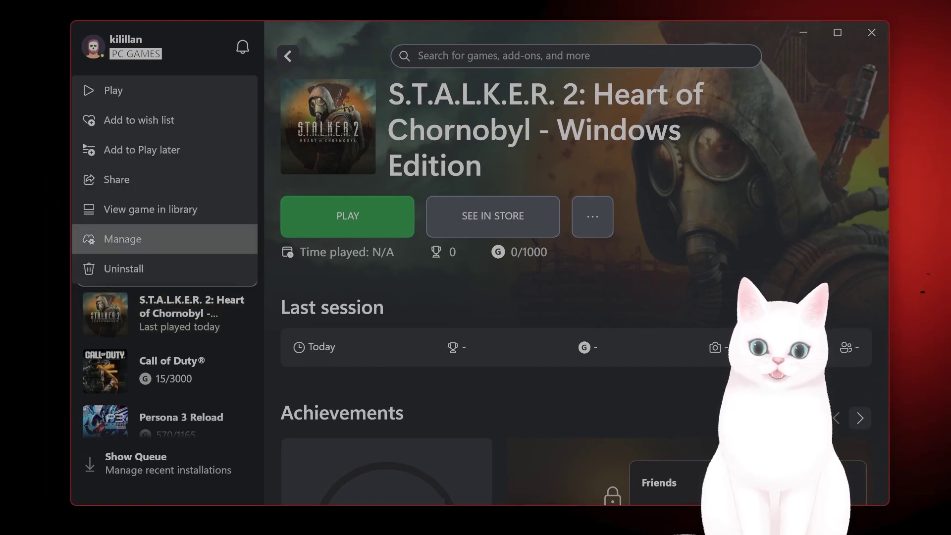
click(122, 238)
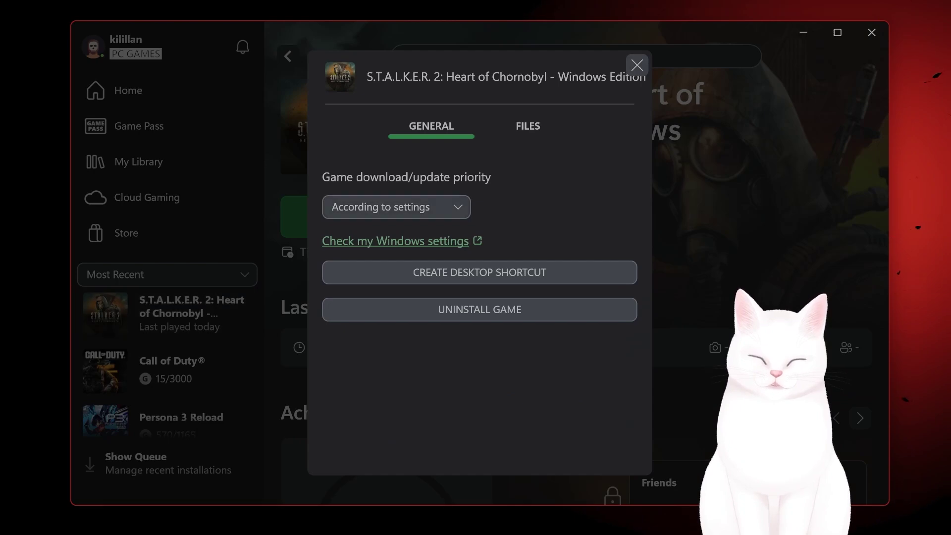
click(528, 126)
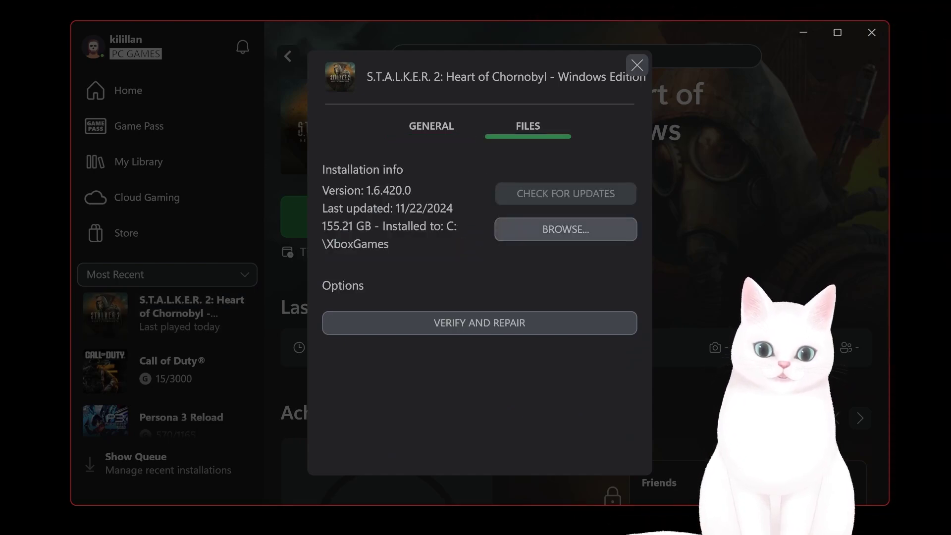
click(563, 227)
double_click(289, 234)
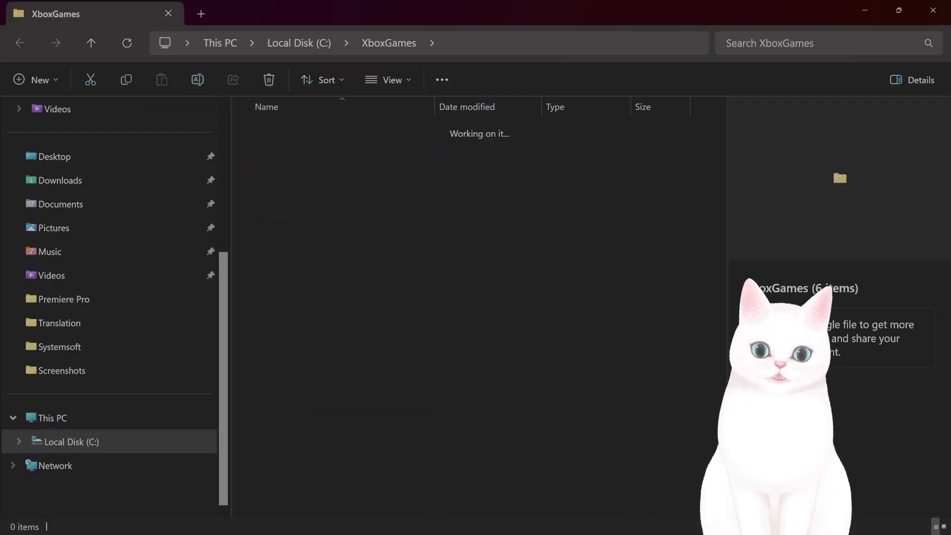
click(276, 129)
double_click(276, 130)
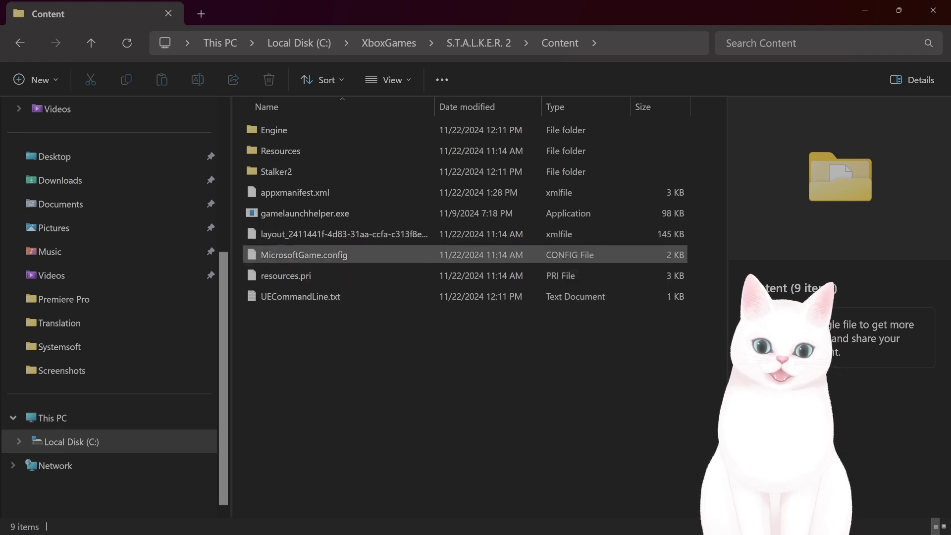
- Open the compatibility properties of gamelaunchhelper.exe and enable compatibility mode for Windows 8
click(305, 213)
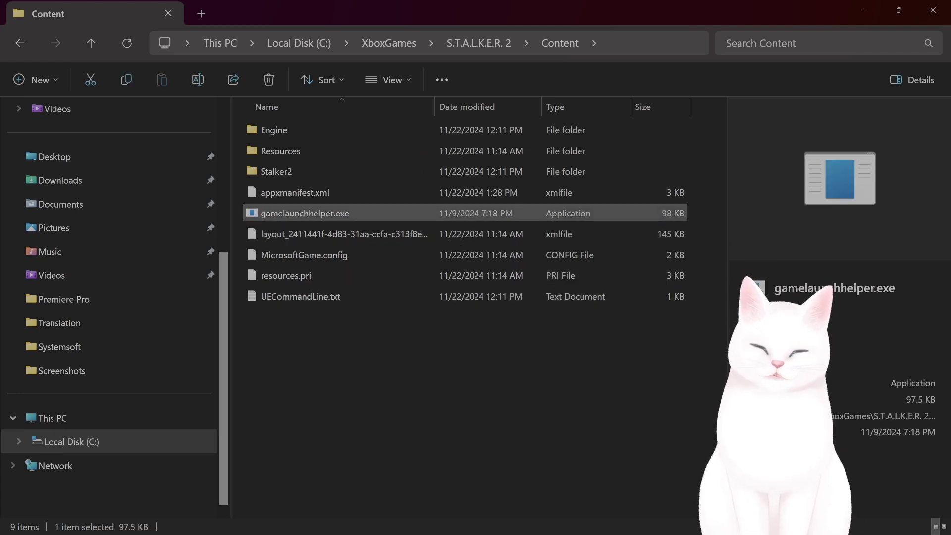
right_click(311, 213)
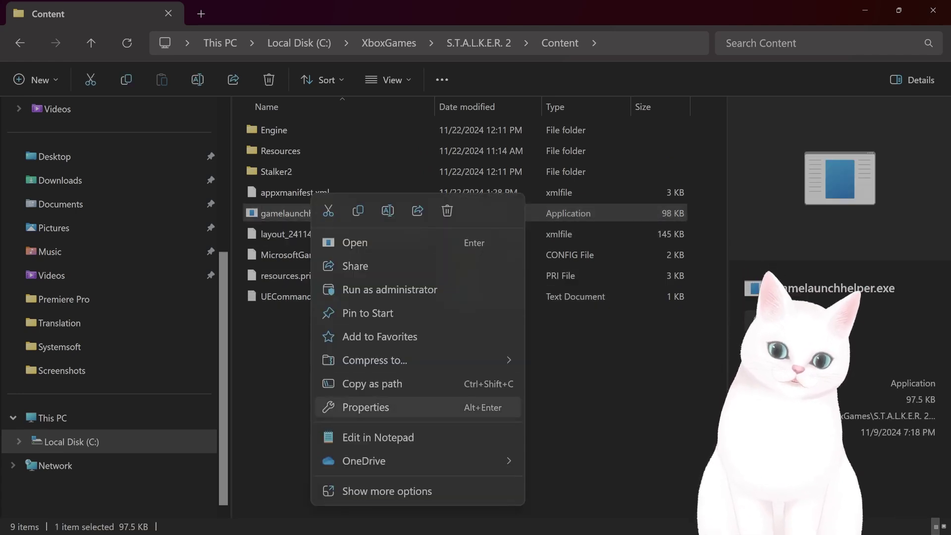
click(366, 407)
drag(800, 178, 701, 174)
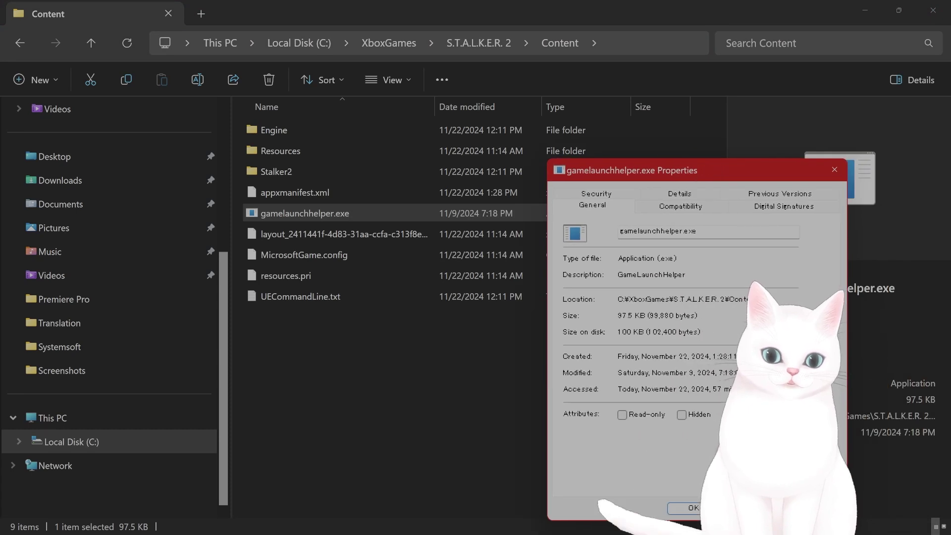
click(681, 205)
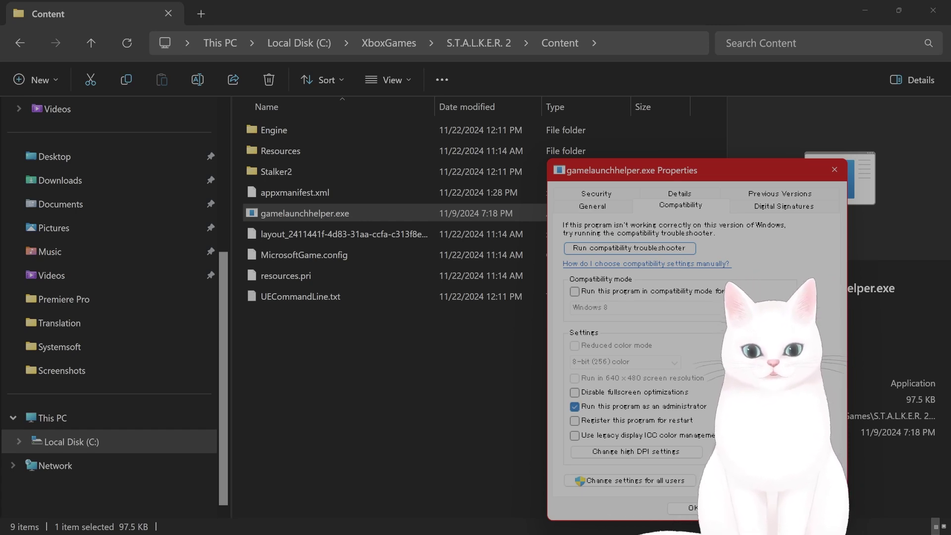
click(575, 393)
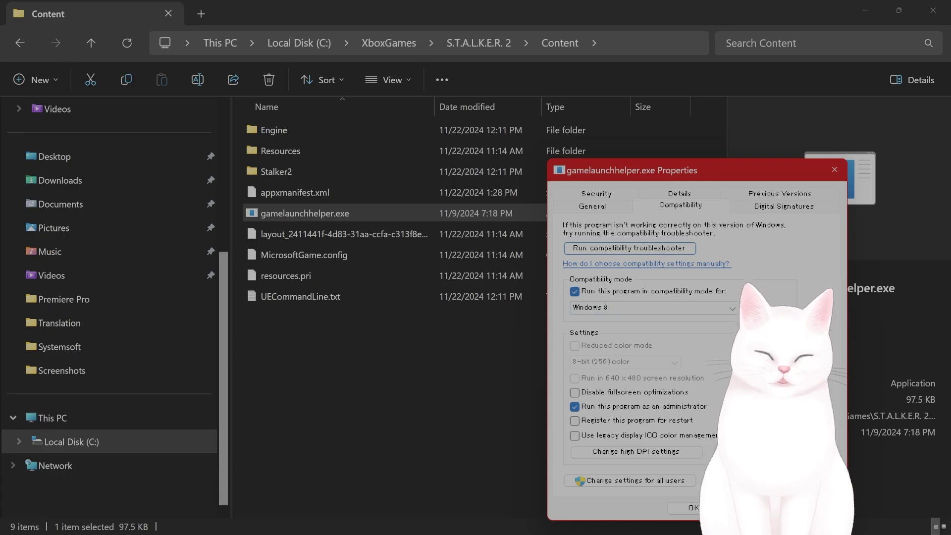
key(Return)
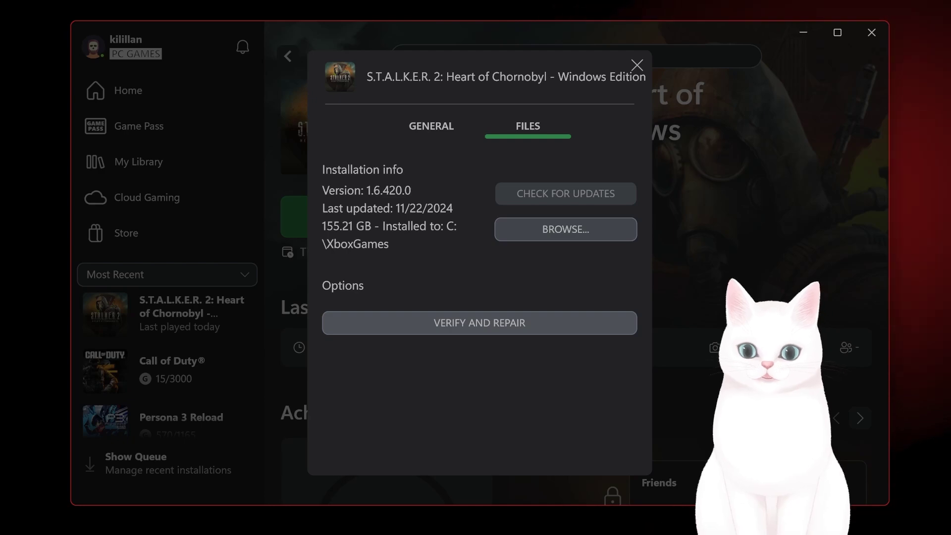
- Close the game management dialog, switch to Steam and view the installed files options of Metaphor: ReFantazio - Prologue Demo
click(637, 65)
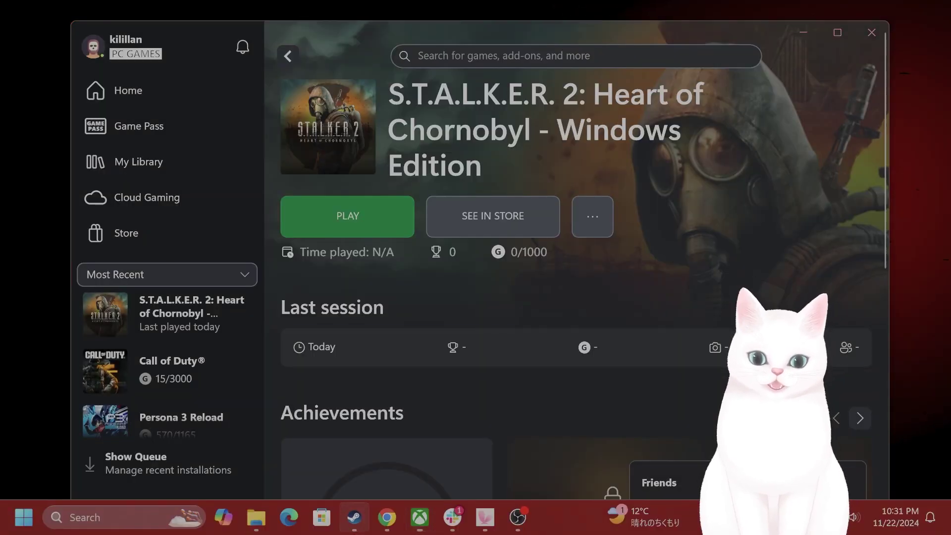
click(353, 518)
scroll(99, 322, up, 2)
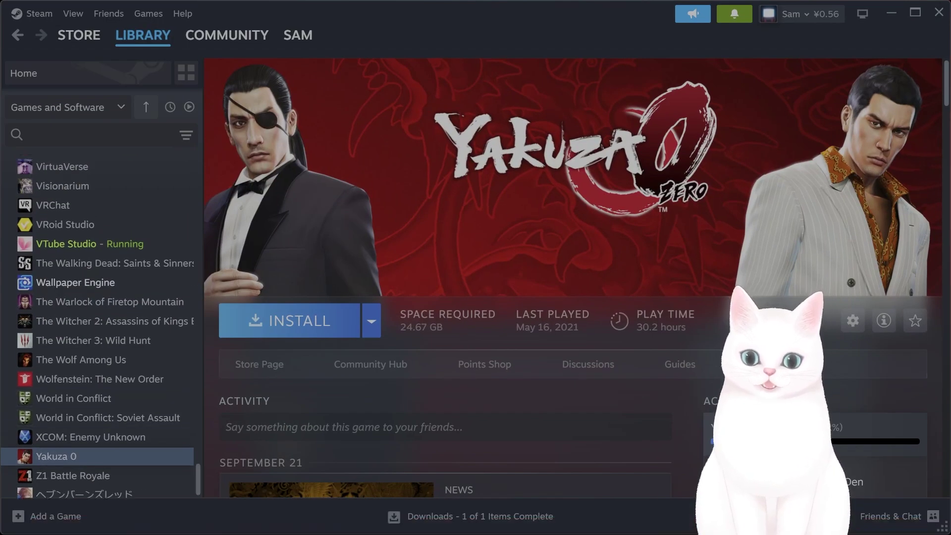
click(75, 349)
scroll(99, 252, up, 20)
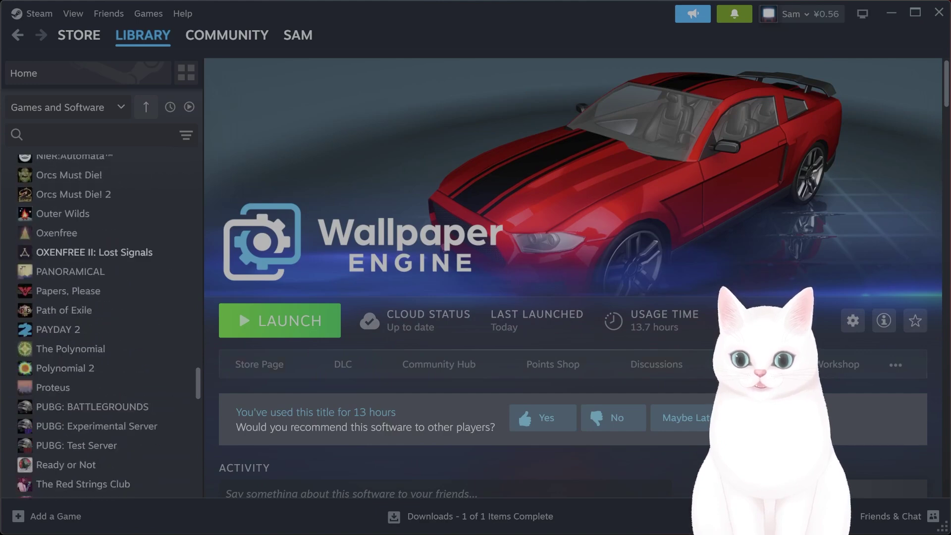
scroll(99, 252, up, 2)
right_click(119, 213)
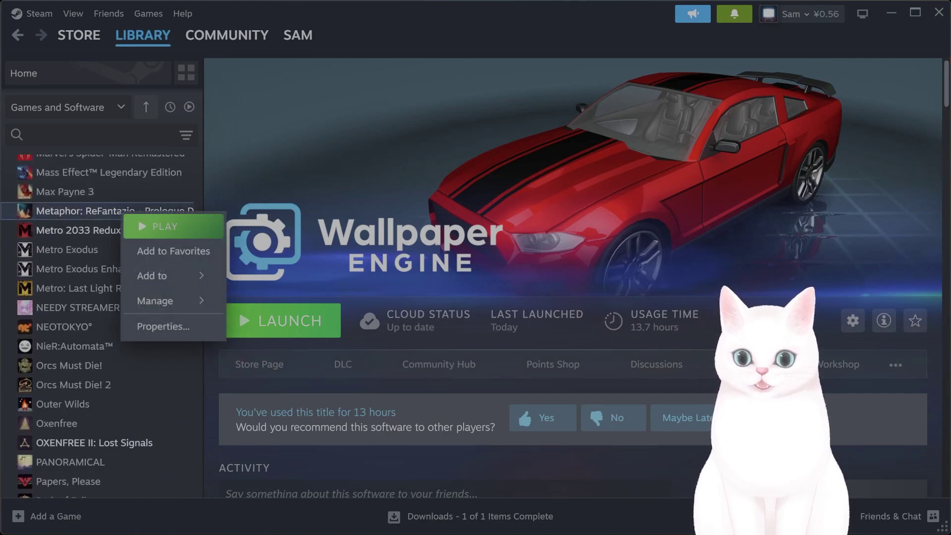
click(198, 322)
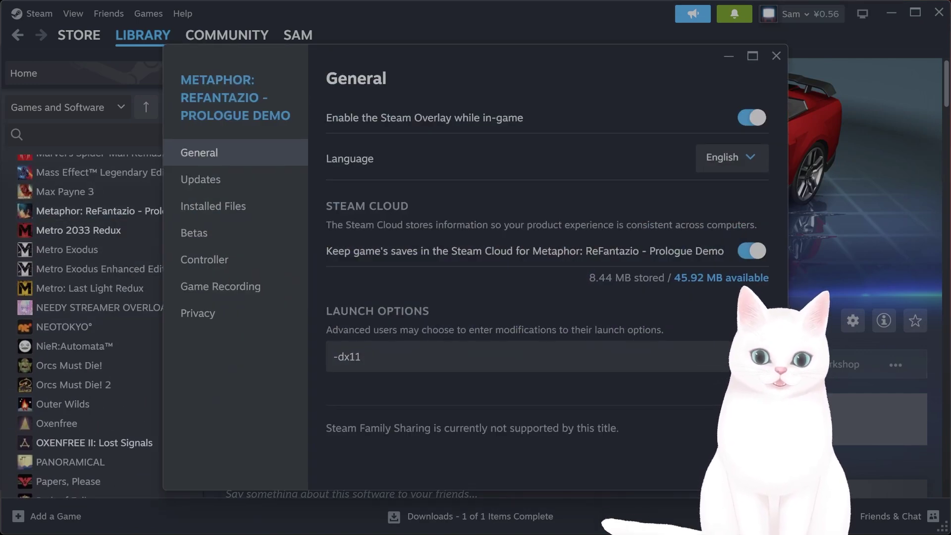
click(213, 206)
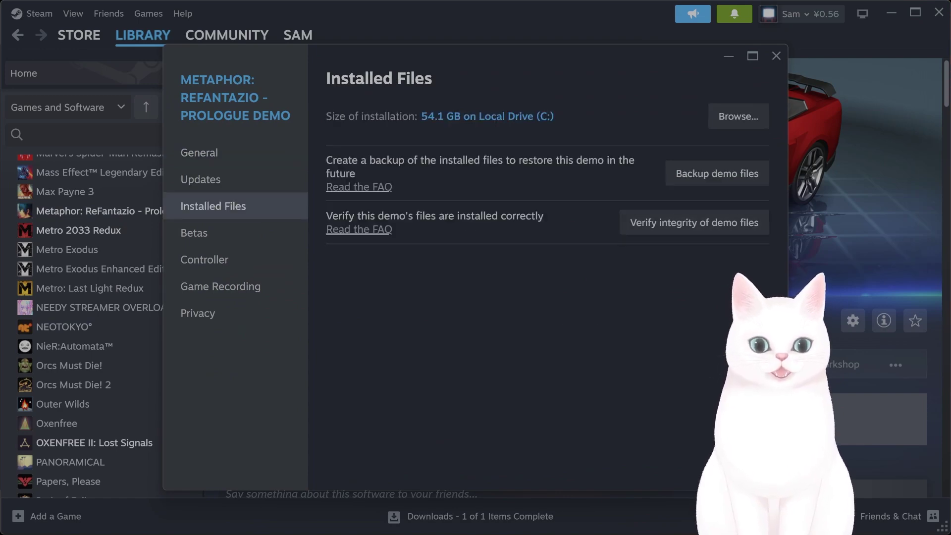
click(776, 55)
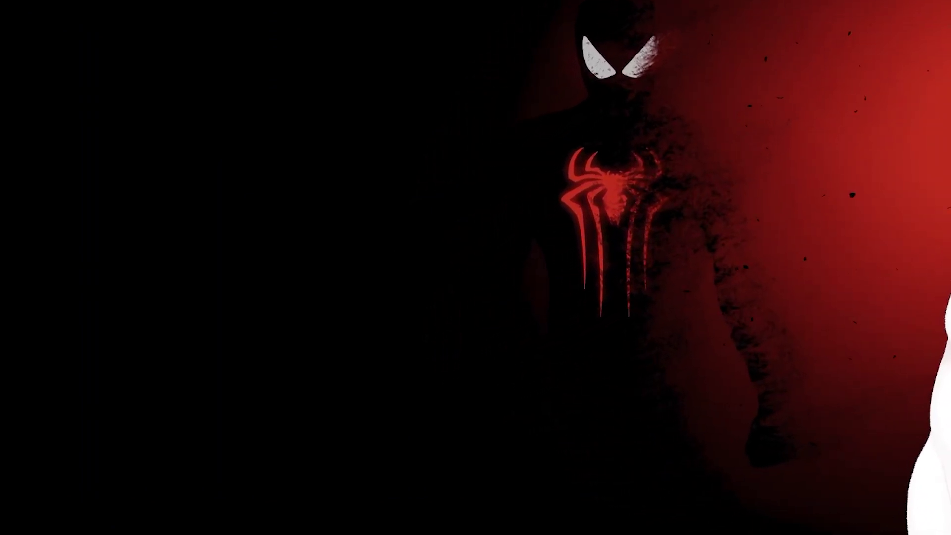
- Run sysdm.cpl and open the virtual memory settings from the advanced performance options
key(super+r)
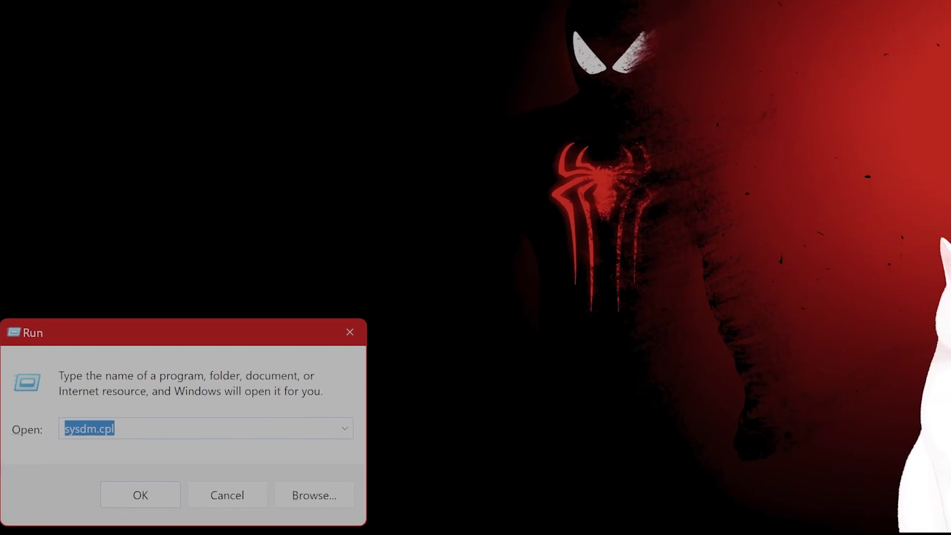
text(sysdm.cpl)
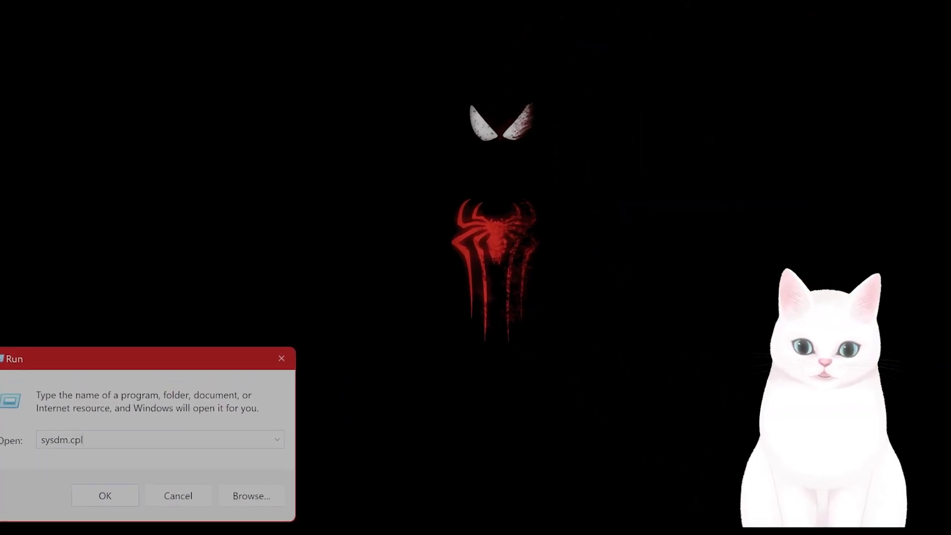
key(Return)
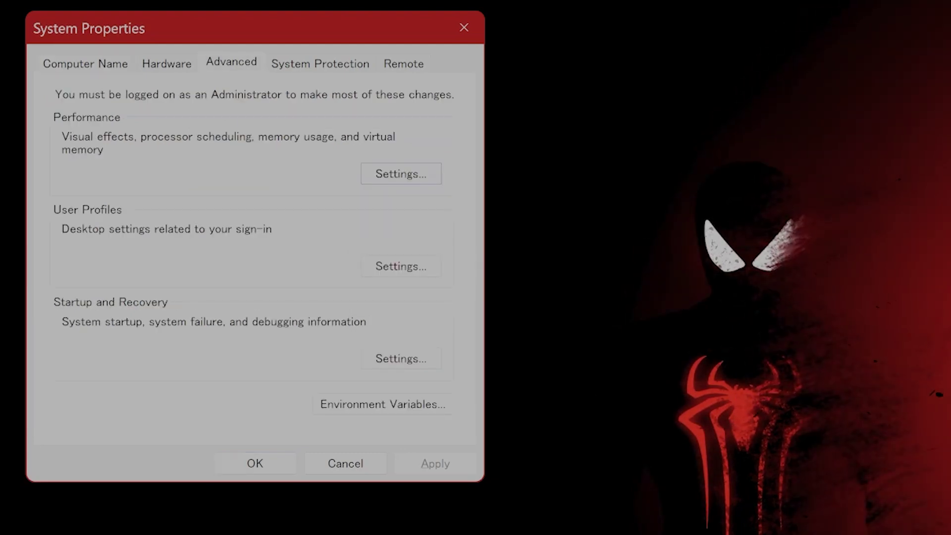
click(400, 173)
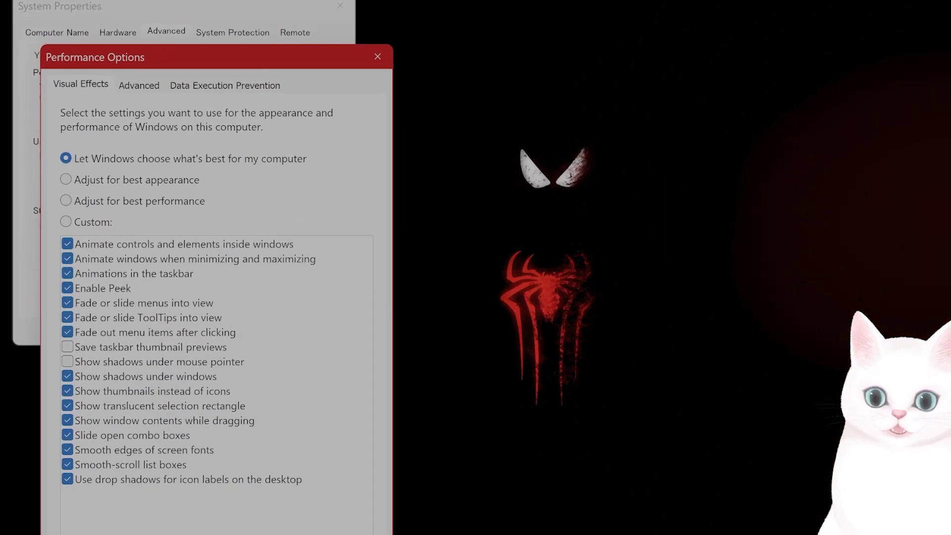
key(ctrl+Tab)
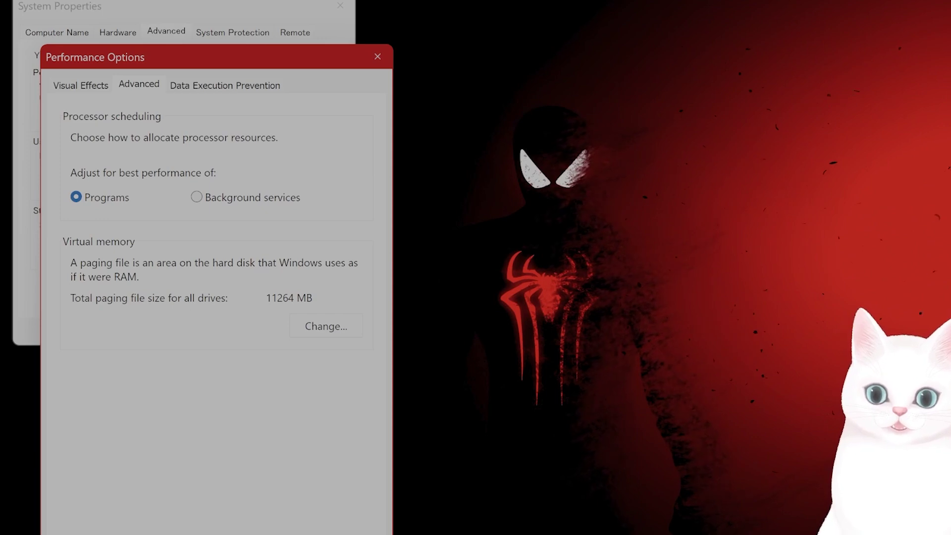
click(325, 326)
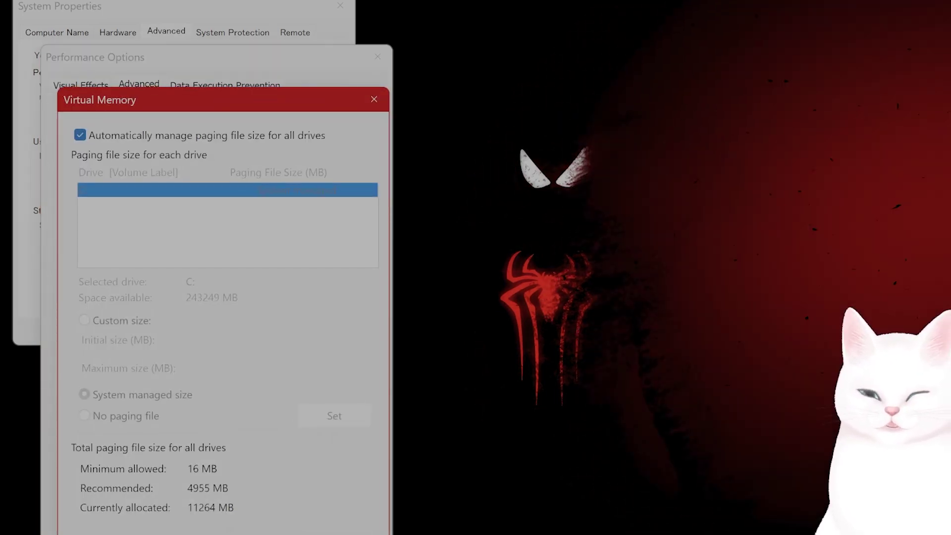
- Disable automatic paging file management and set a custom size for drive C: of 10240 MB initial and 20480 MB maximum
click(80, 135)
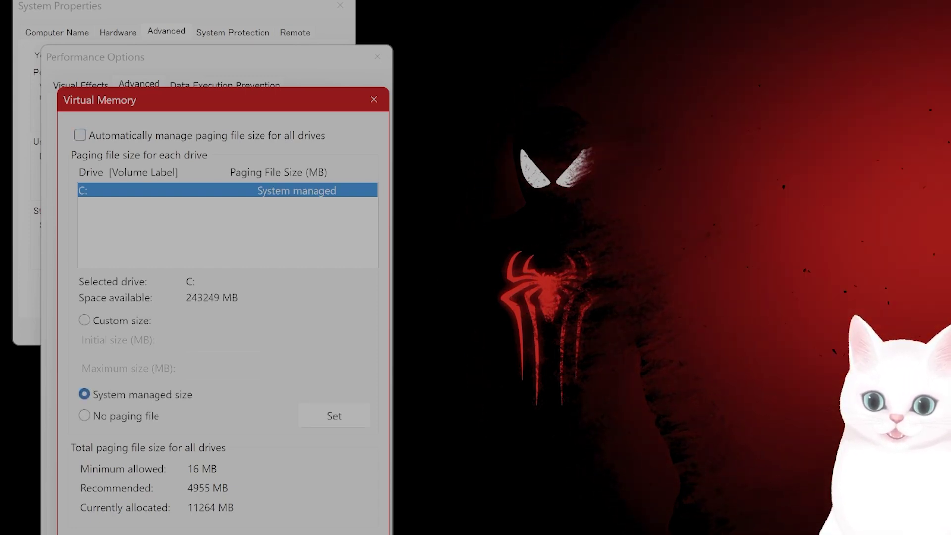
click(85, 320)
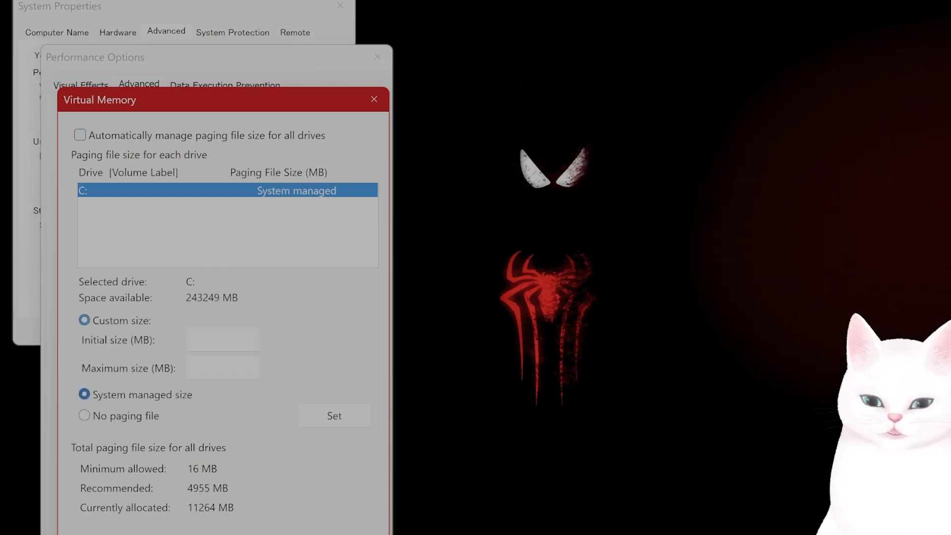
click(223, 339)
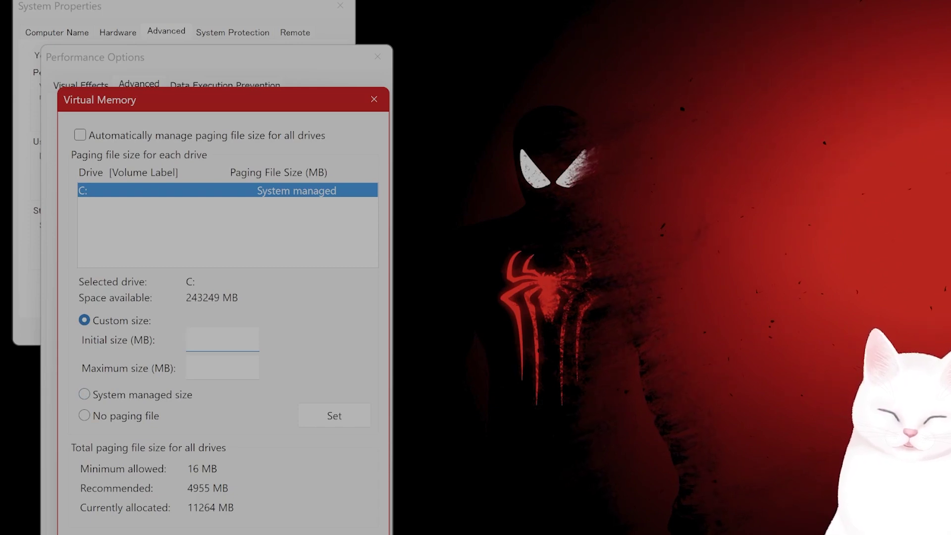
text(10)
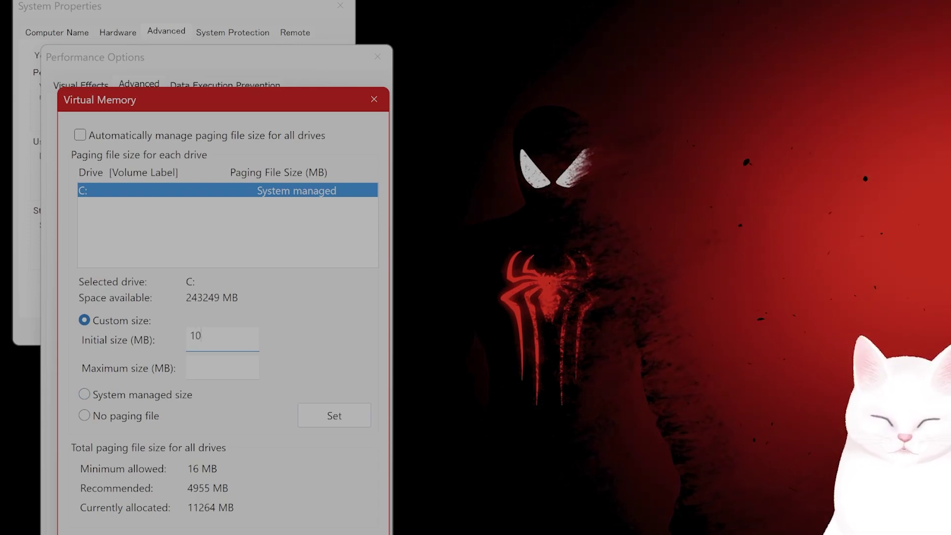
text(24)
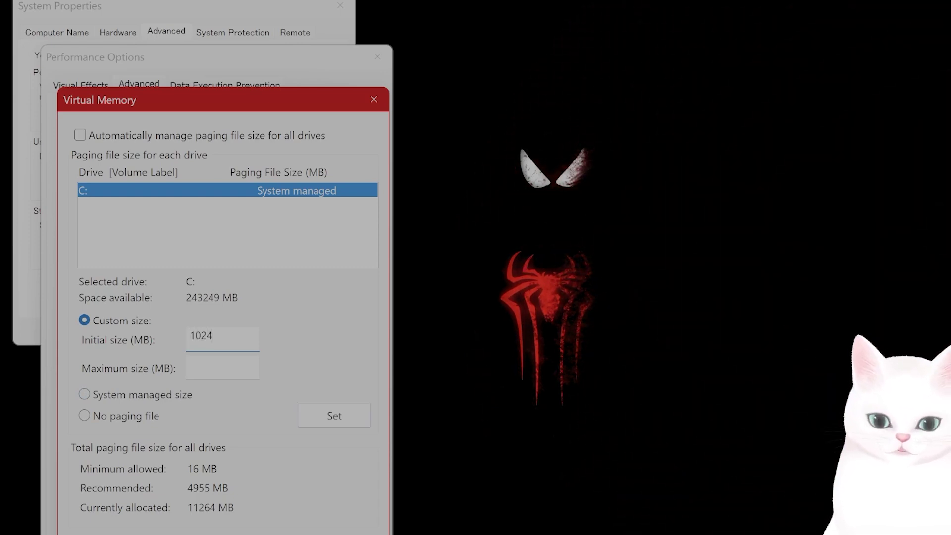
text(0)
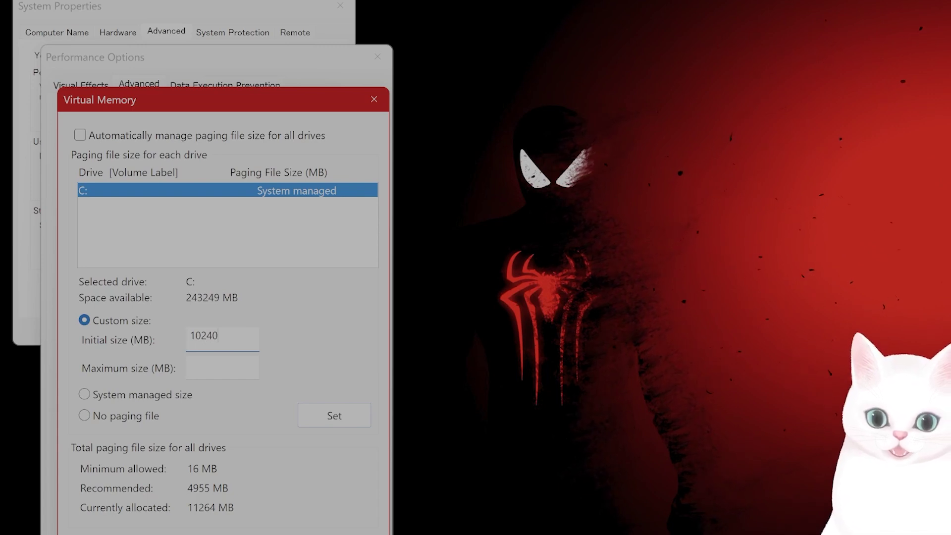
click(222, 367)
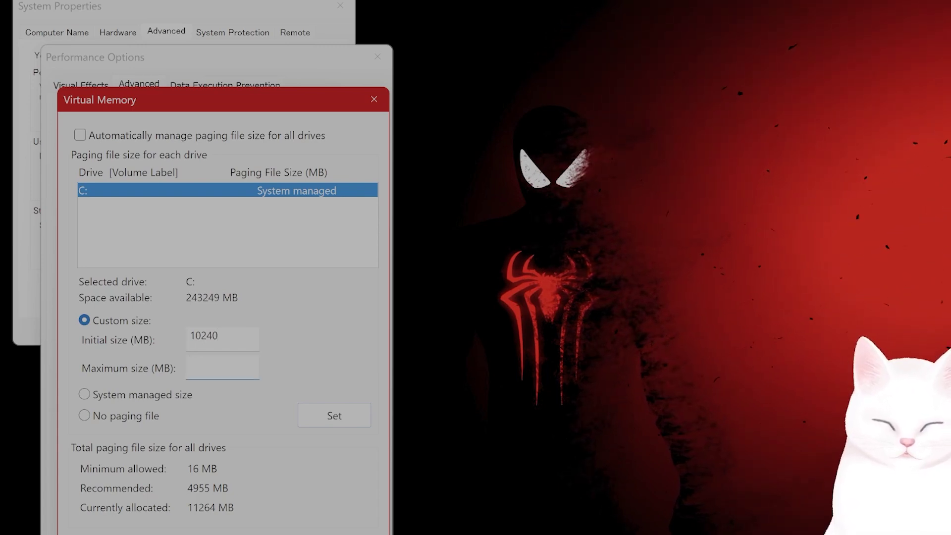
text(20480)
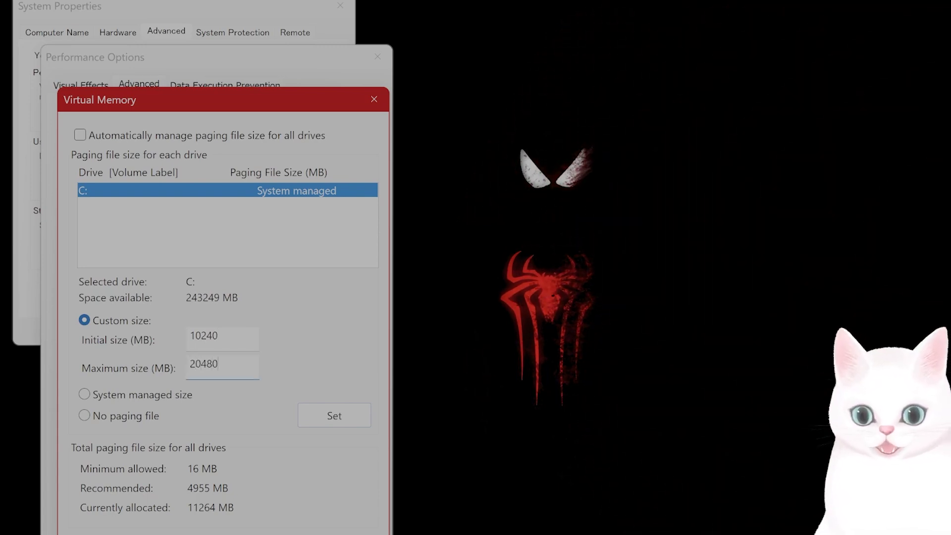